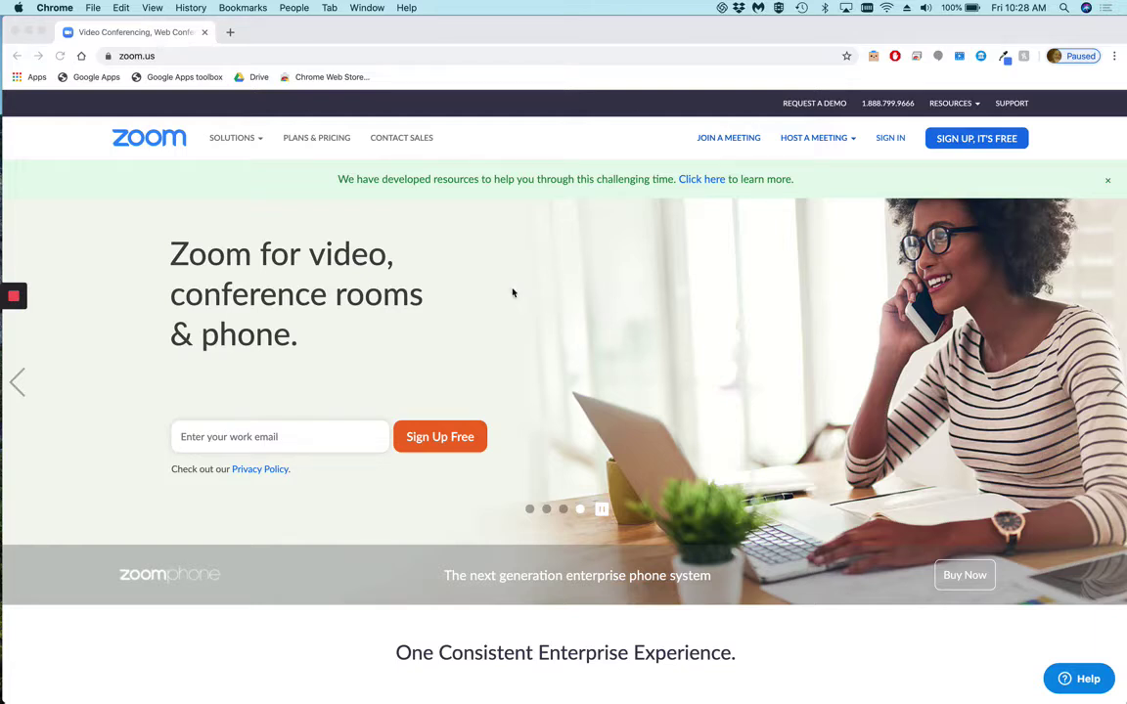
Load the zoom.us website
{"action": "left_click", "coordinate": [432, 55]}
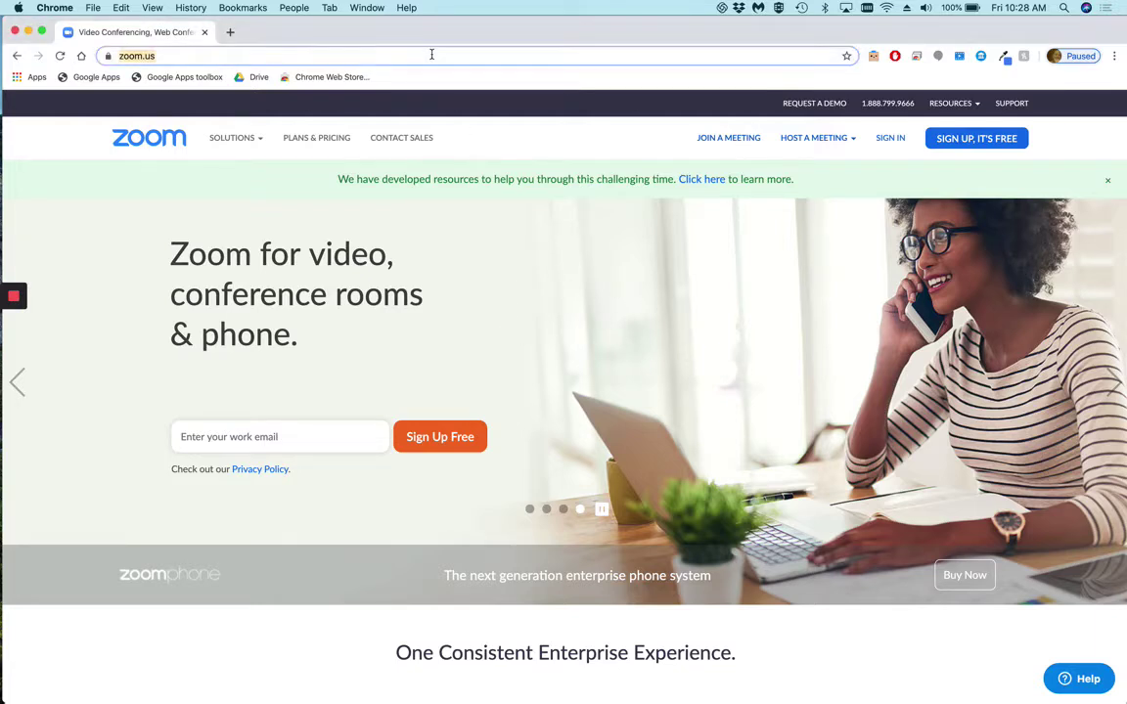
{"action": "type", "text": "zoom."}
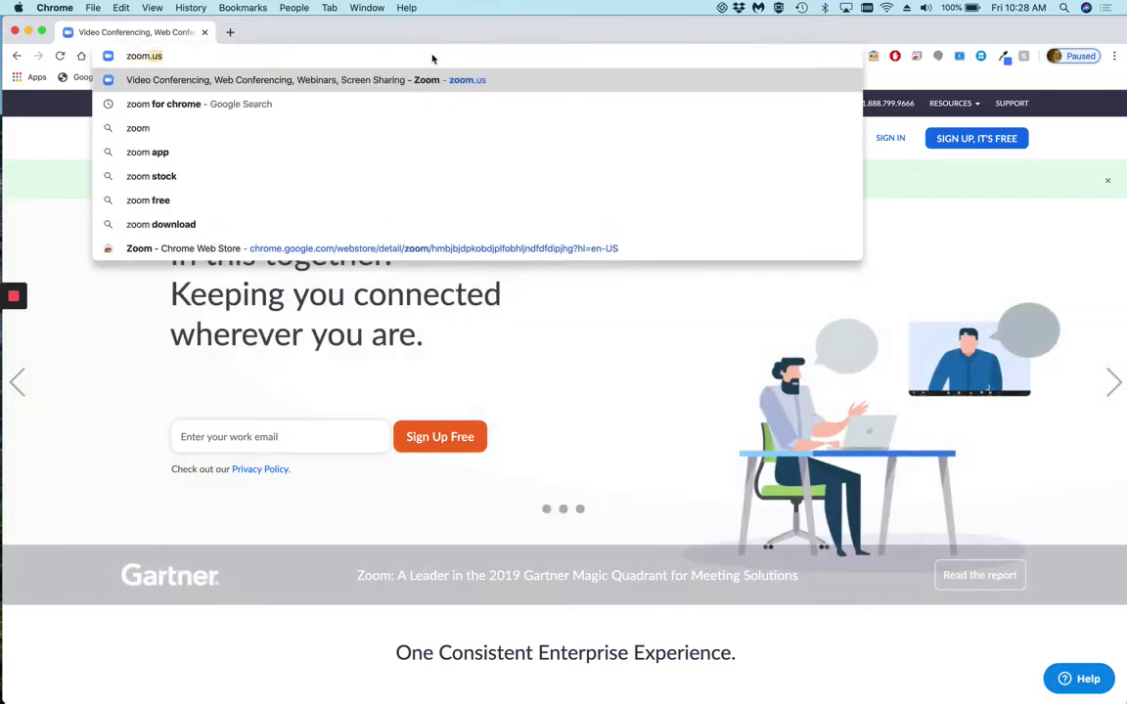
{"action": "type", "text": "us"}
{"action": "key", "text": "Return"}
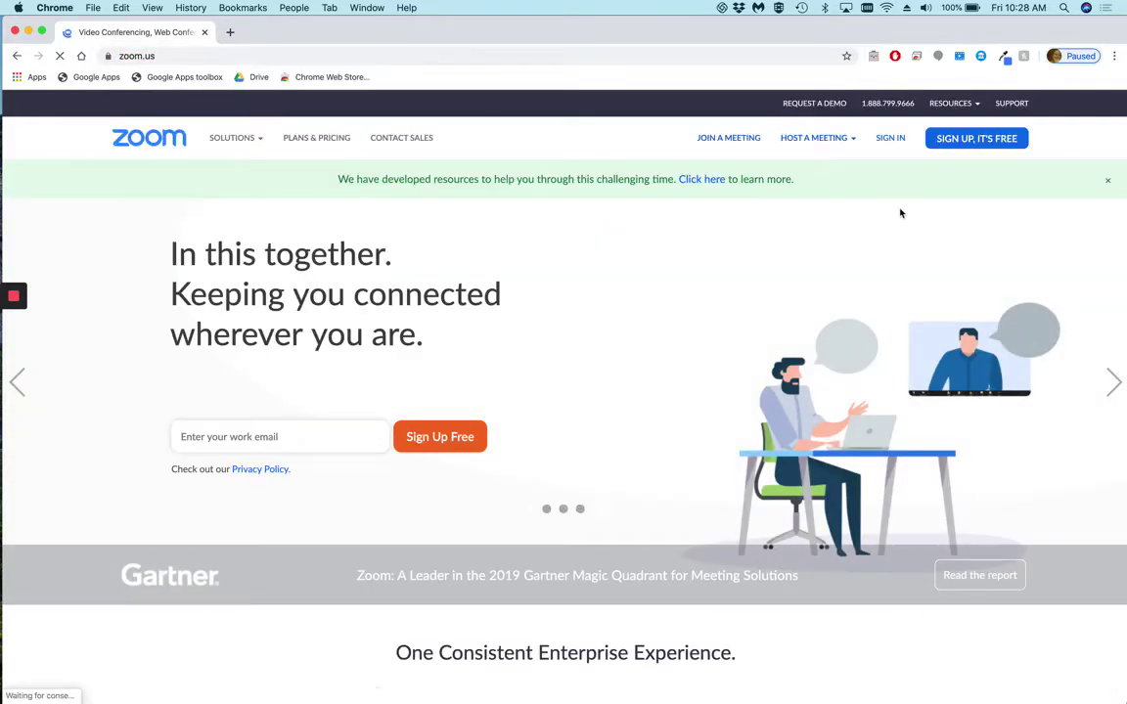
Download the Zoom Client for Meetings installer from the site's Download Center
{"action": "mouse_move", "coordinate": [965, 104]}
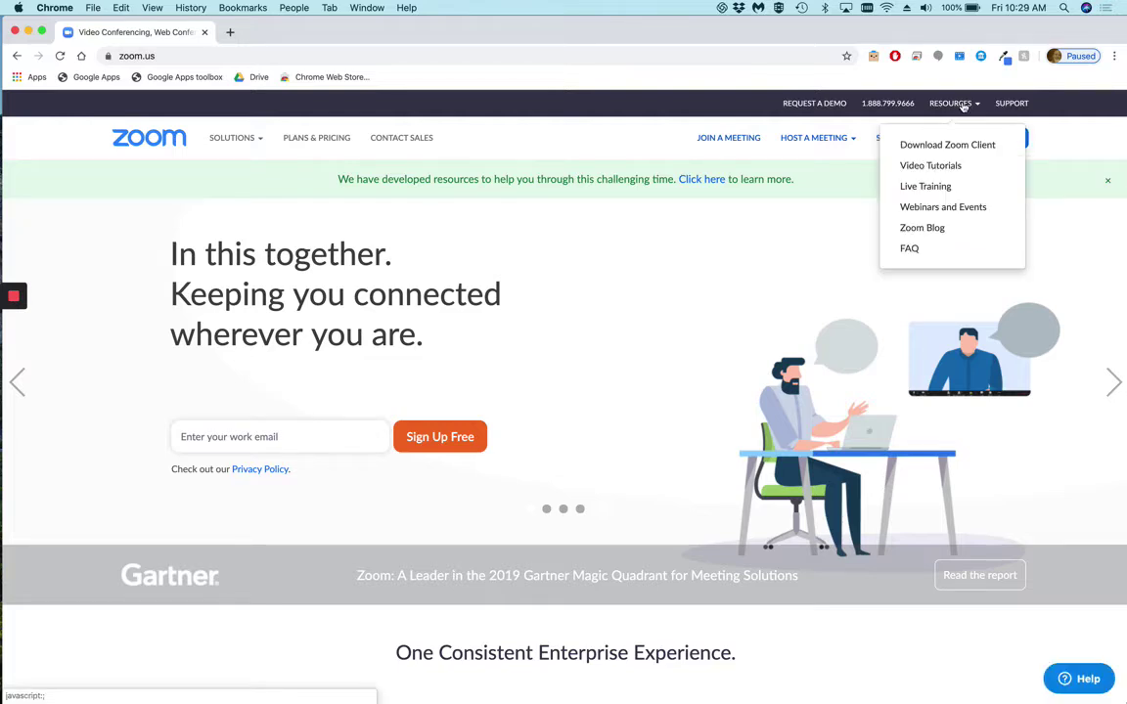
{"action": "left_click", "coordinate": [946, 145]}
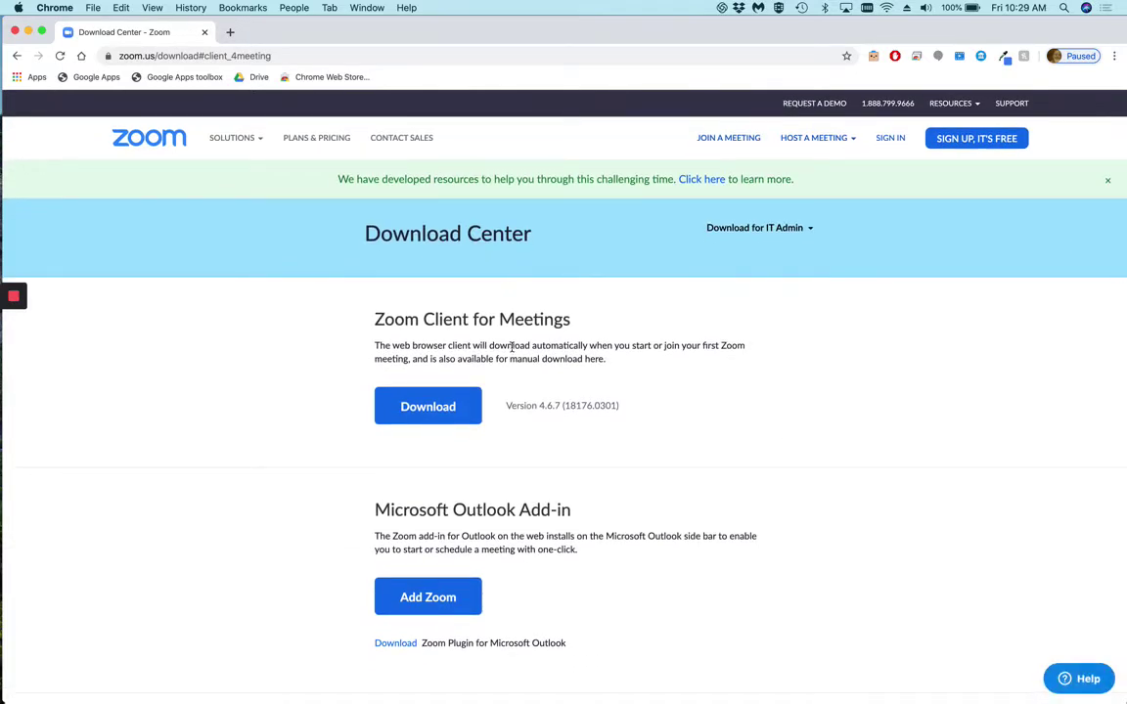
{"action": "left_click", "coordinate": [434, 409]}
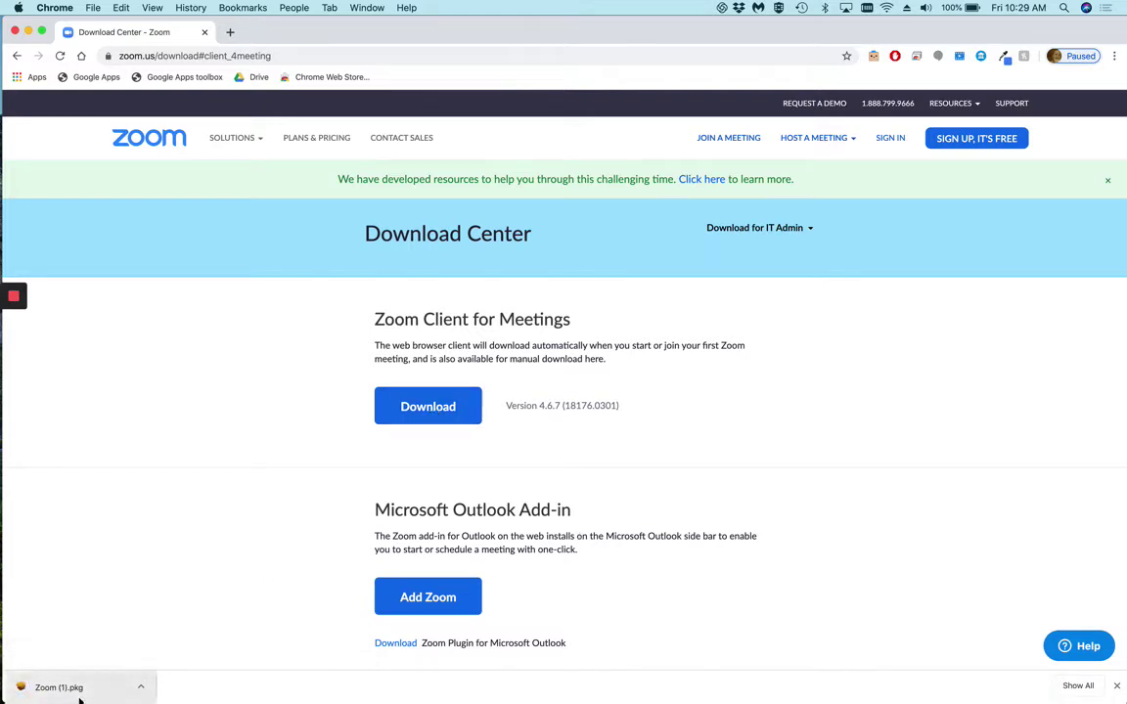
Switch to Finder, launch the Zoom.pkg installer from Recents in a new window, and let the installation continue
{"action": "key", "text": "super+Tab"}
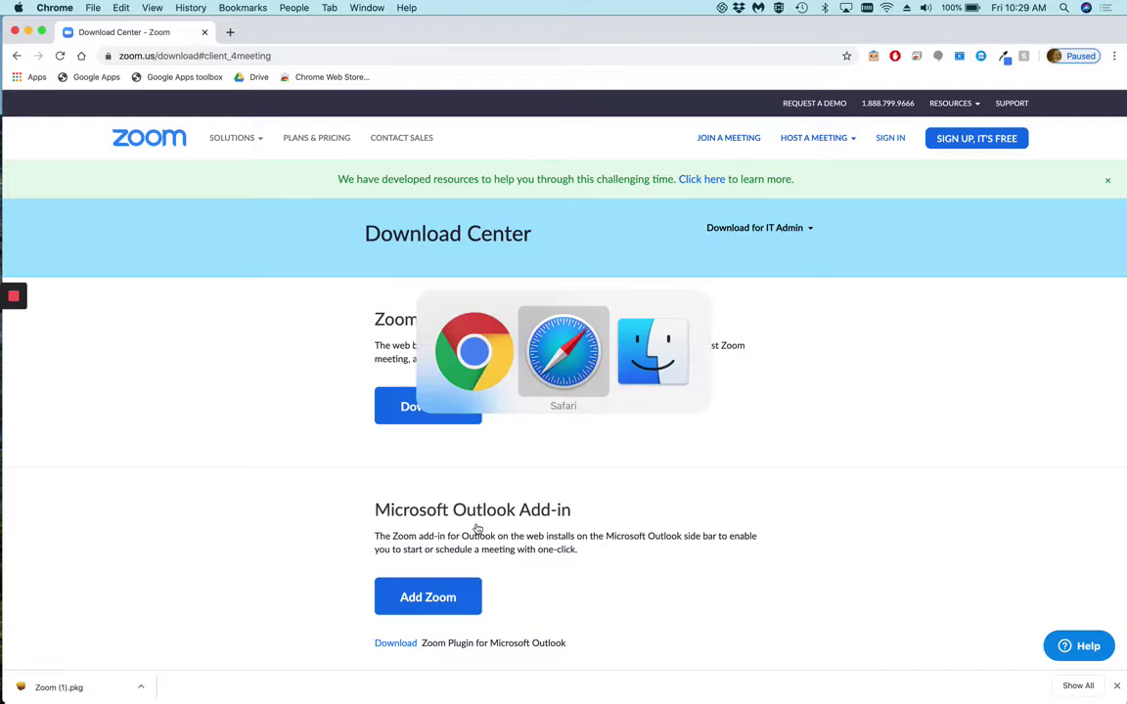
{"action": "key", "text": "super+Tab"}
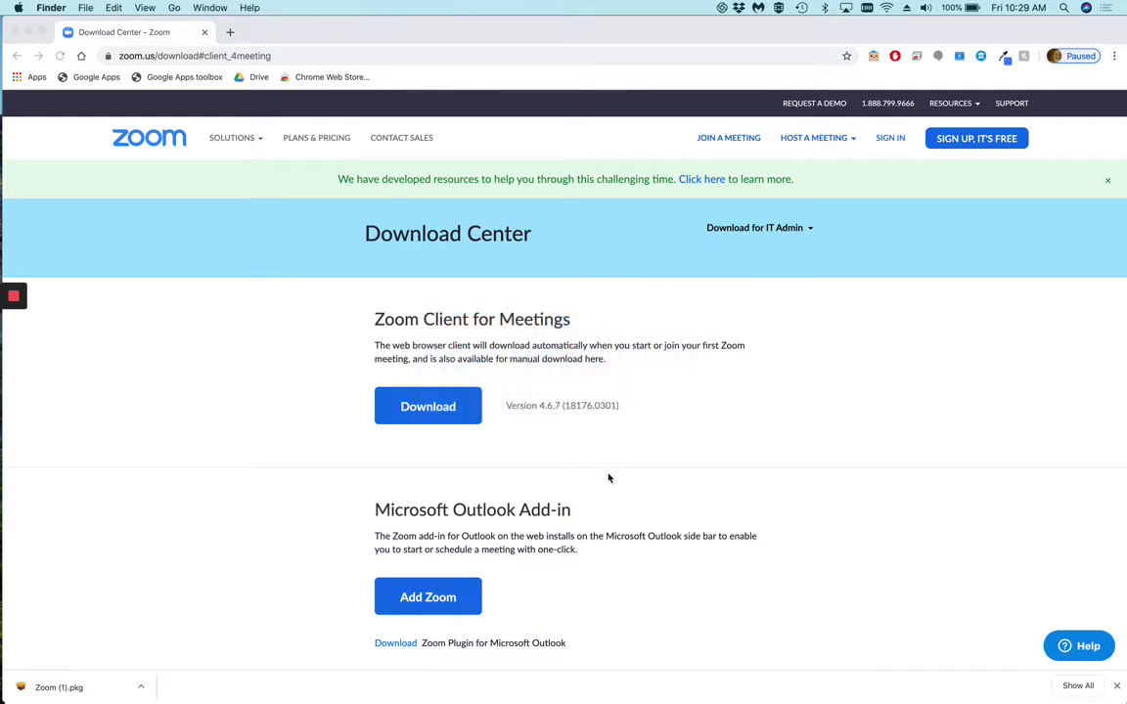
{"action": "key", "text": "super+n"}
{"action": "left_click", "coordinate": [464, 168]}
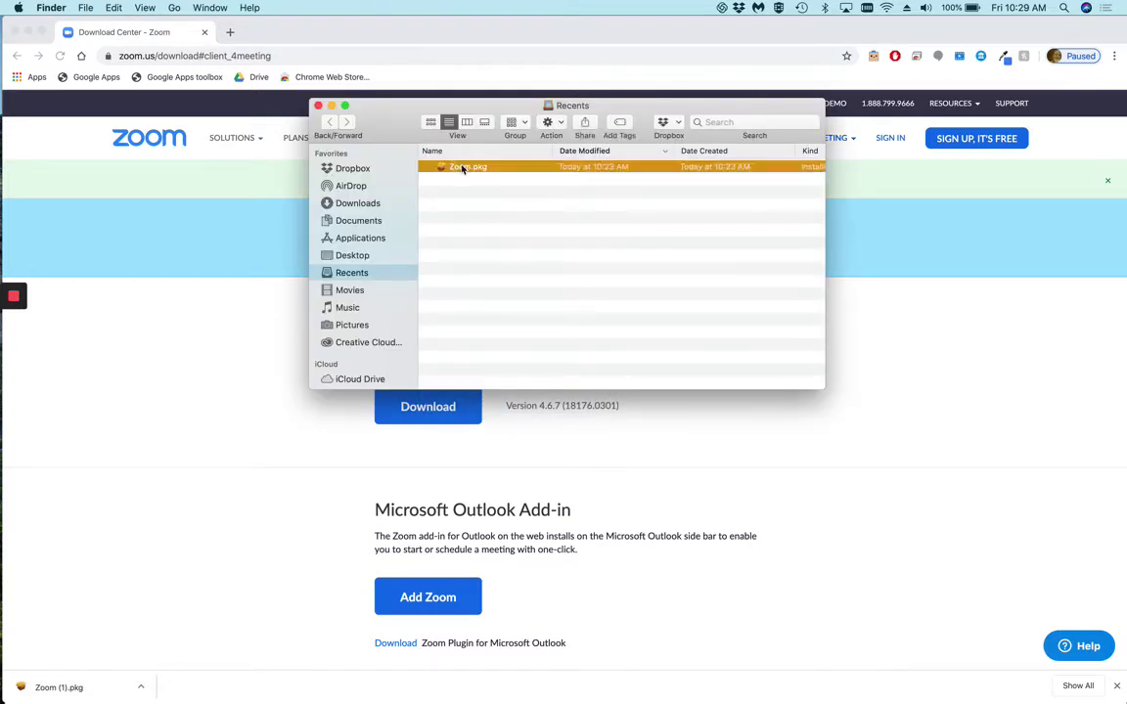
{"action": "double_click", "coordinate": [463, 168]}
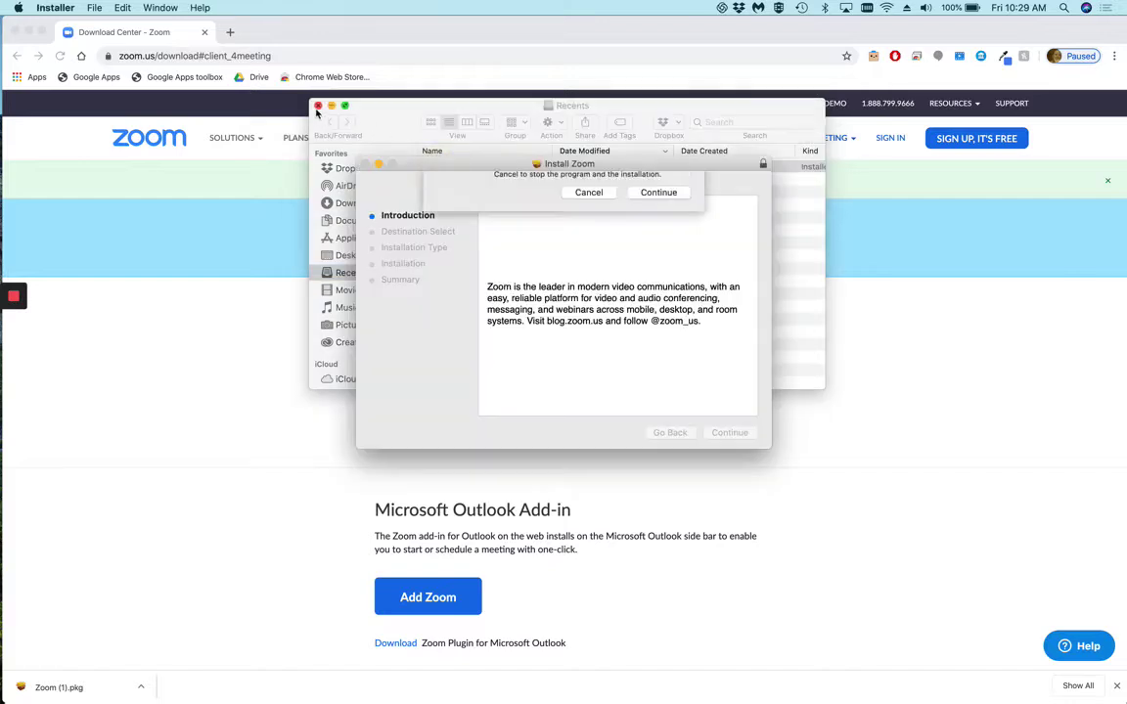
{"action": "left_click", "coordinate": [659, 260]}
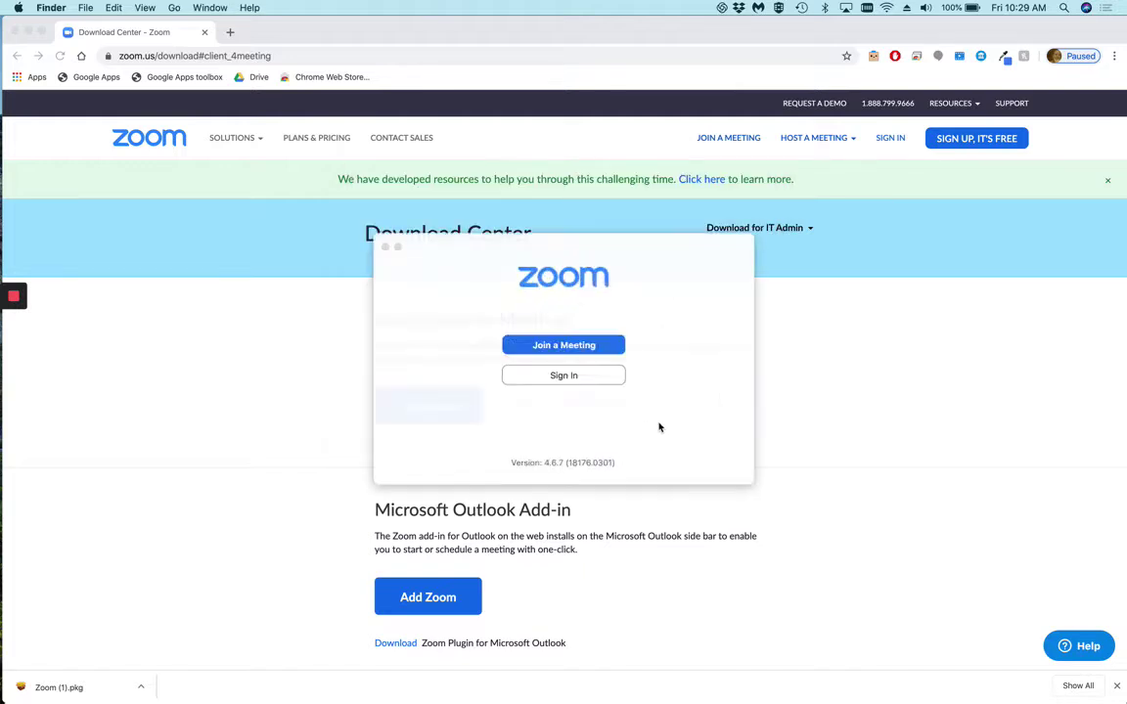
Sign in to the Zoom desktop client with the school Google account and allow the browser page to open zoom.us
{"action": "left_click", "coordinate": [575, 380]}
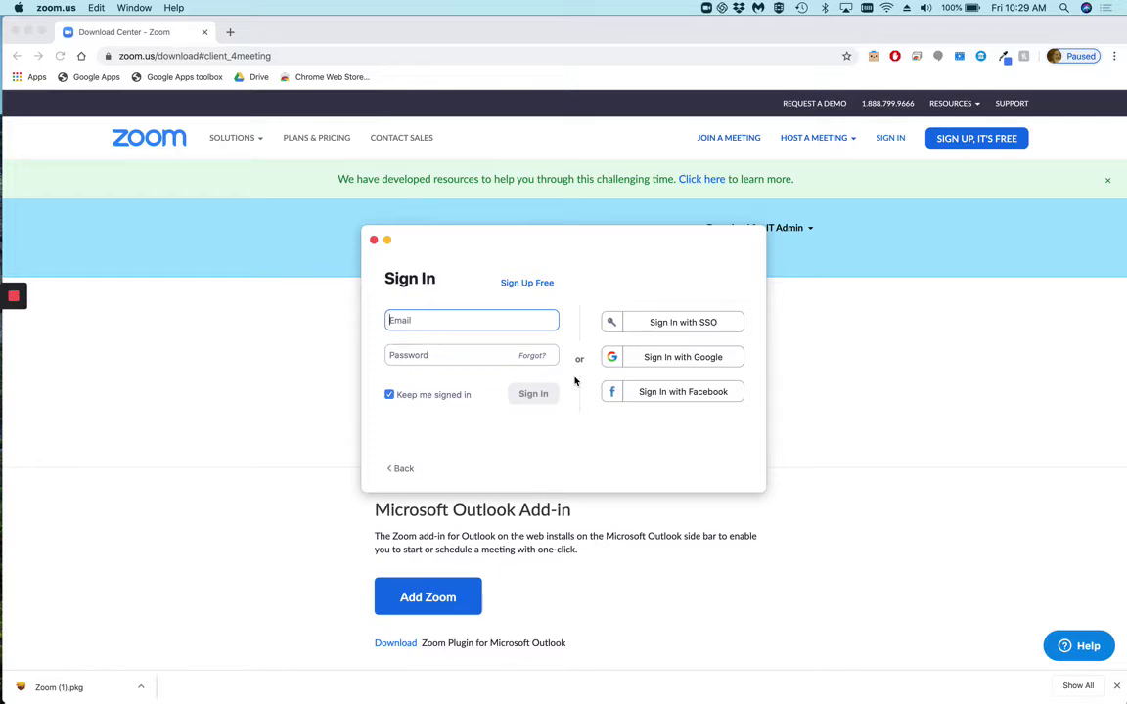
{"action": "left_click", "coordinate": [679, 360]}
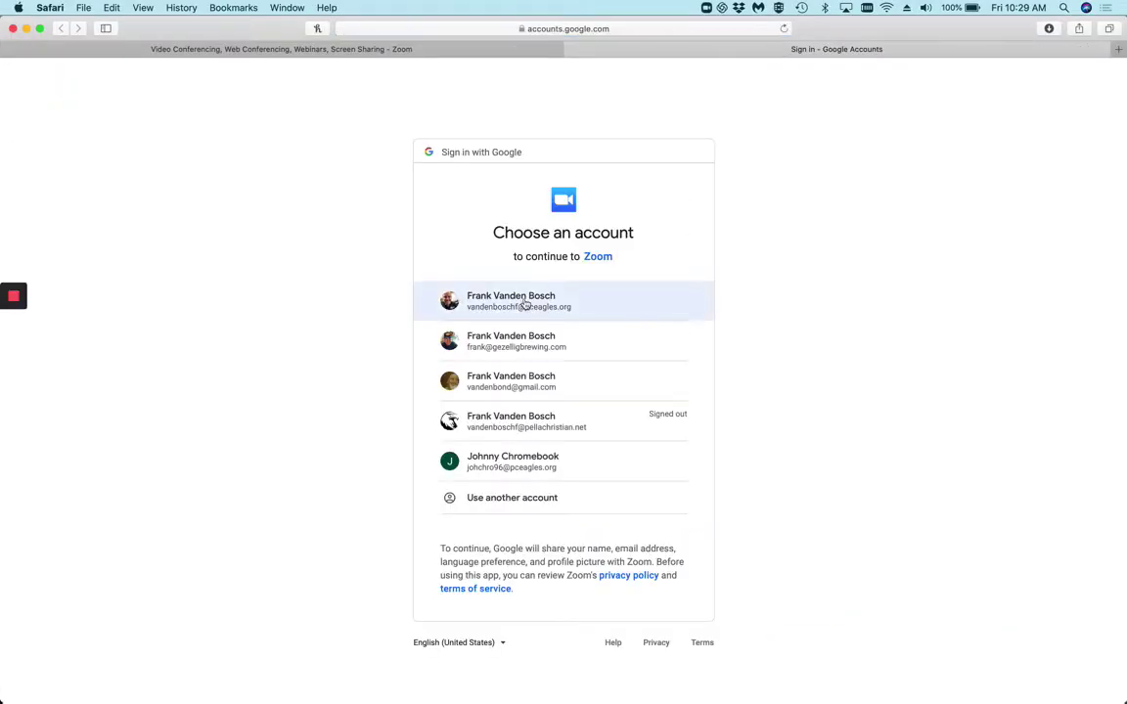
{"action": "left_click", "coordinate": [521, 305]}
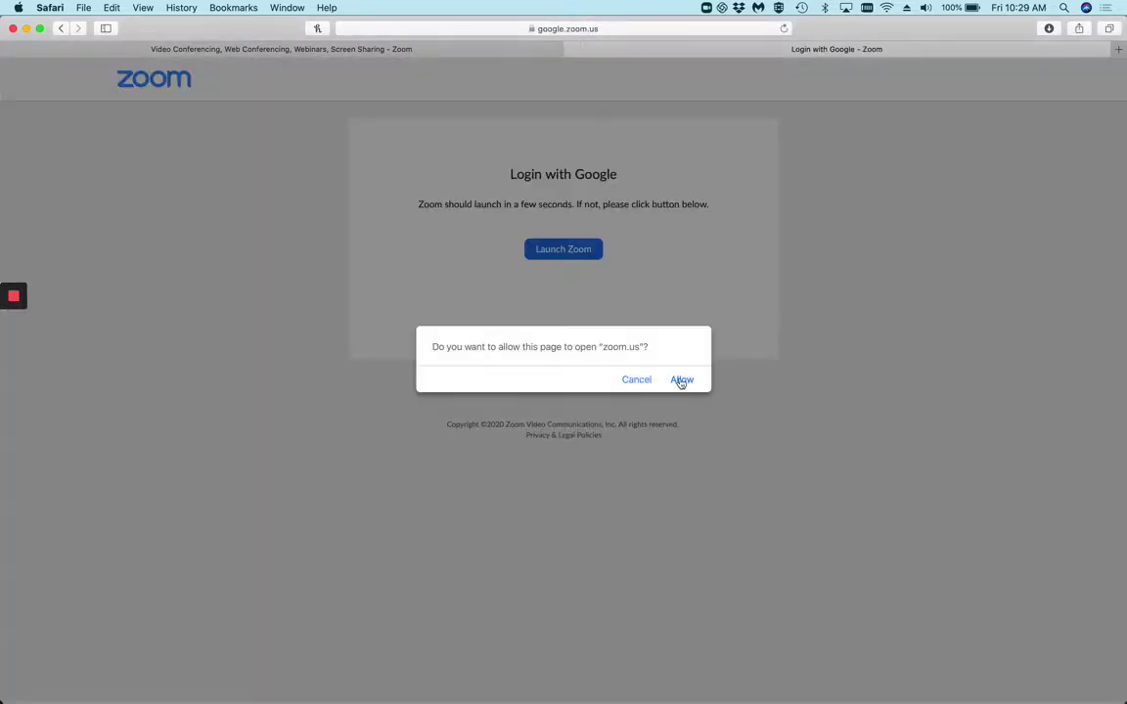
{"action": "left_click", "coordinate": [681, 381]}
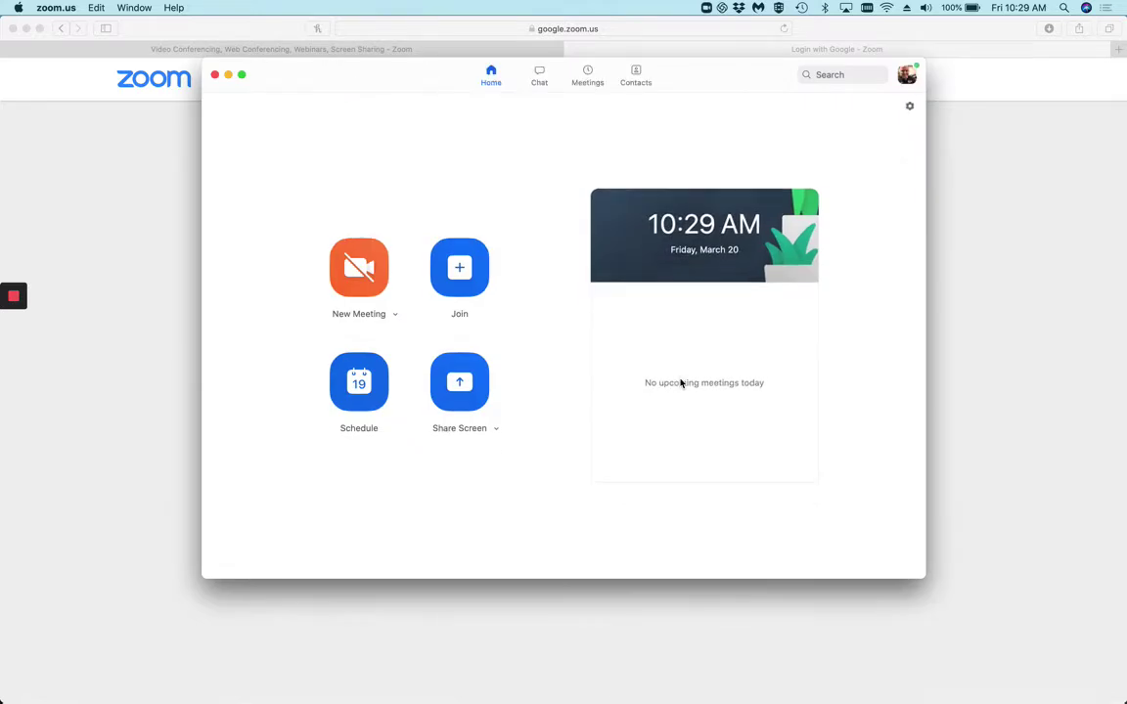
Reposition the Zoom window and check the New Meeting options for starting with video and using the Personal Meeting ID
{"action": "left_click_drag", "start_coordinate": [413, 73], "coordinate": [435, 100]}
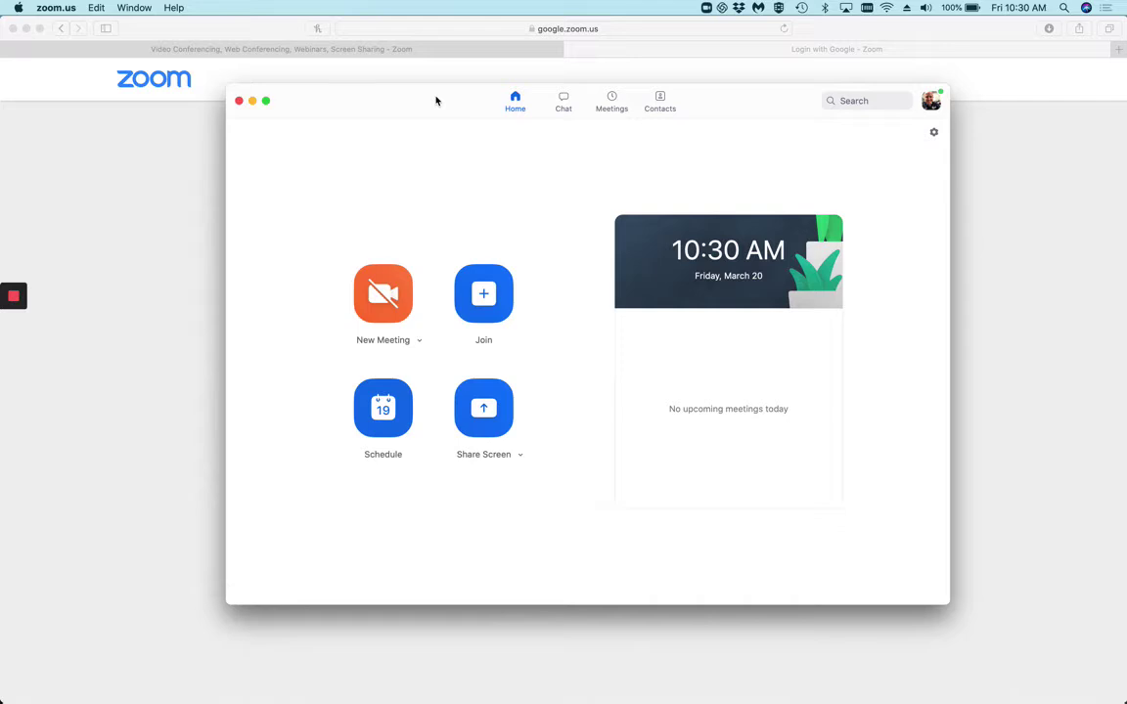
{"action": "left_click", "coordinate": [418, 340]}
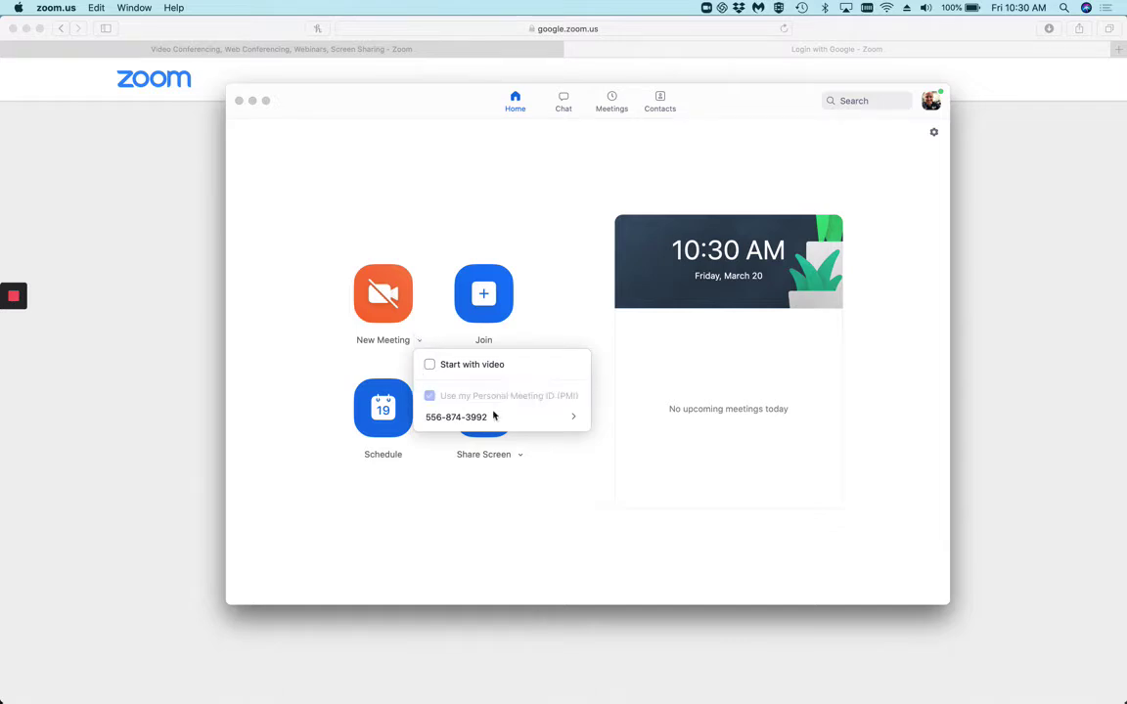
{"action": "mouse_move", "coordinate": [491, 422]}
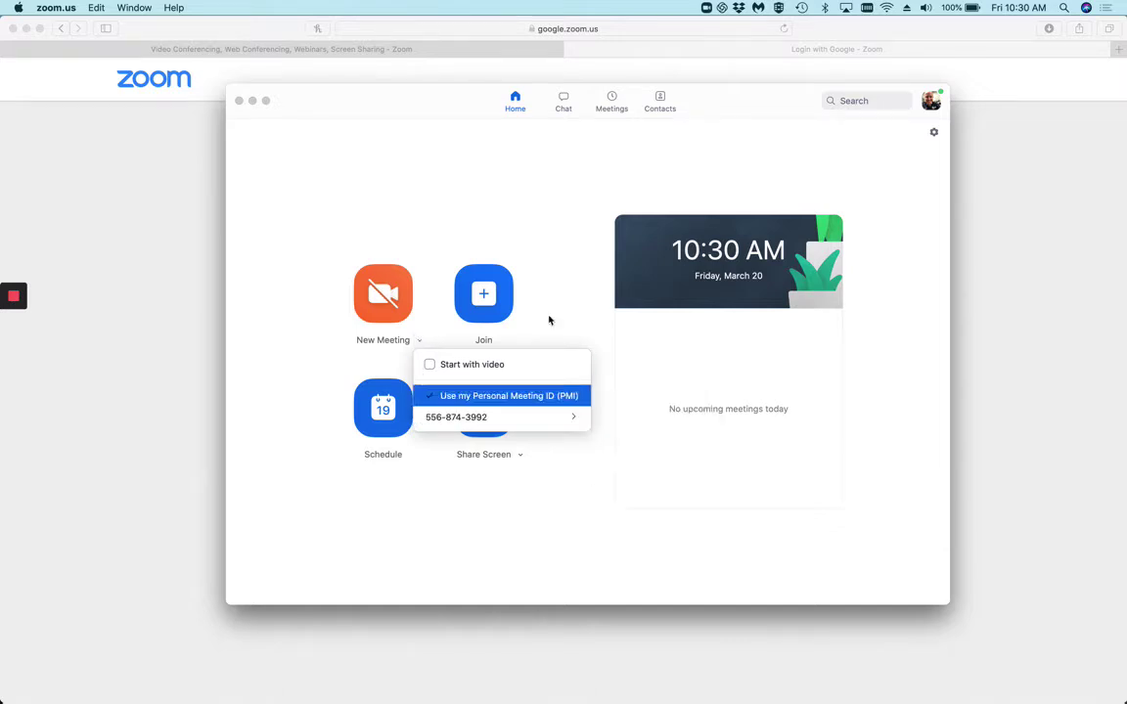
{"action": "left_click", "coordinate": [584, 166]}
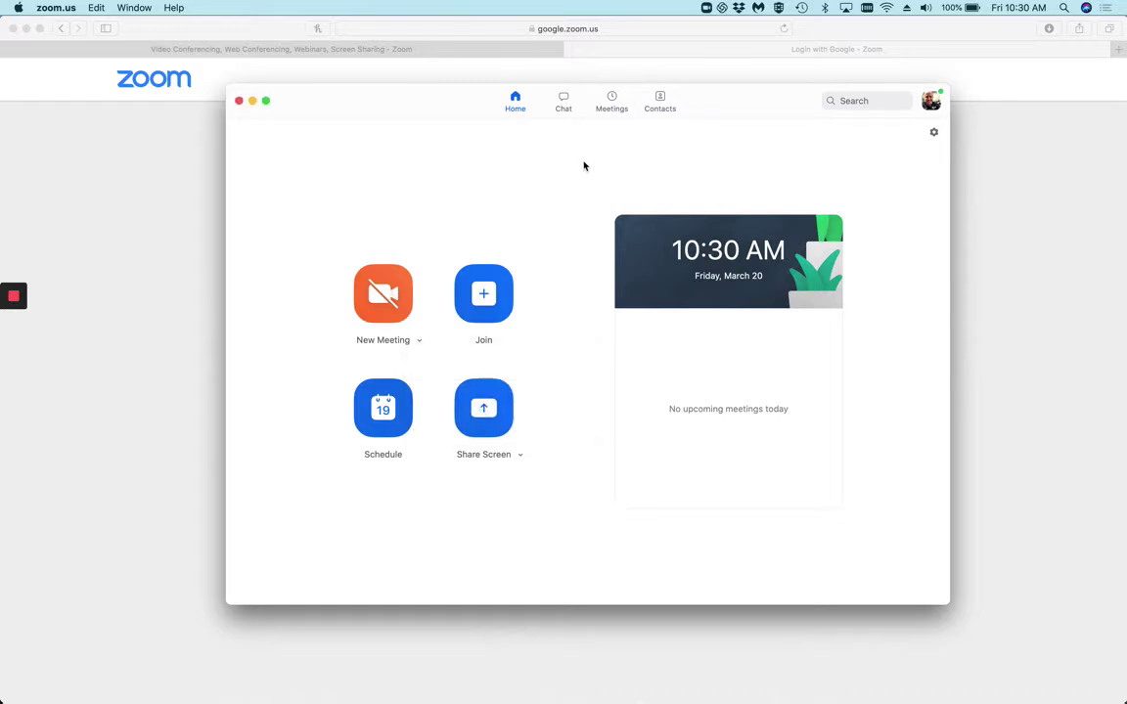
Open My Profile from the Zoom client and sign in to the Zoom web portal with the school Google account
{"action": "left_click", "coordinate": [934, 102]}
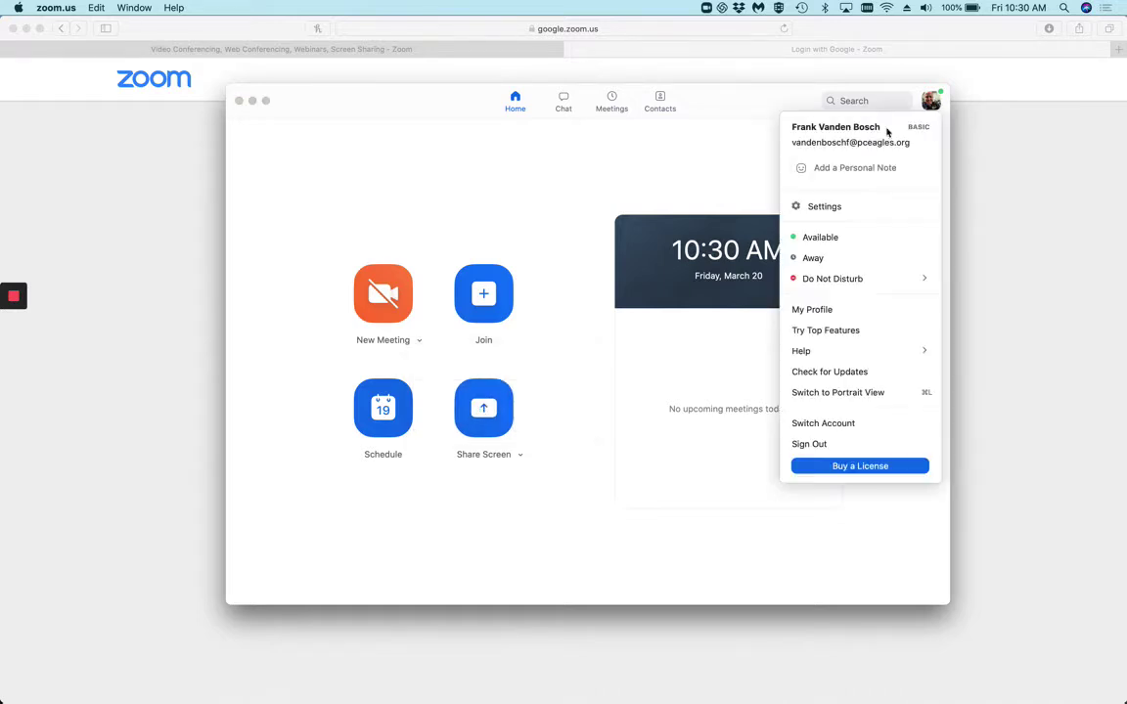
{"action": "left_click", "coordinate": [811, 309]}
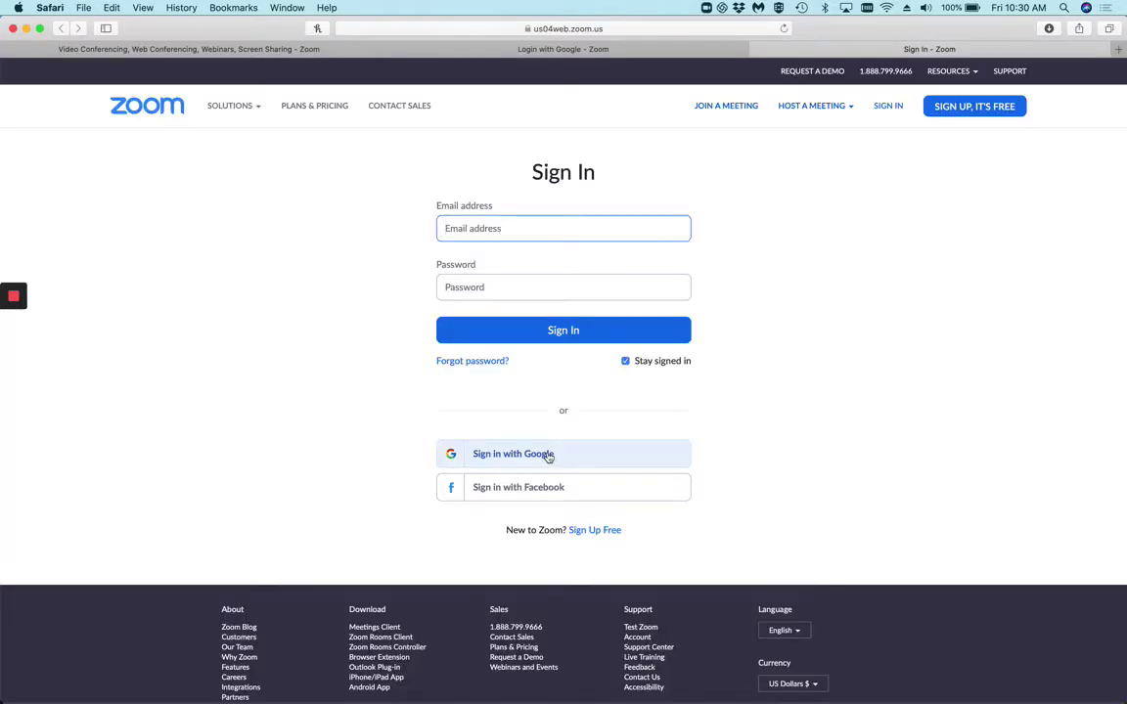
{"action": "left_click", "coordinate": [547, 457]}
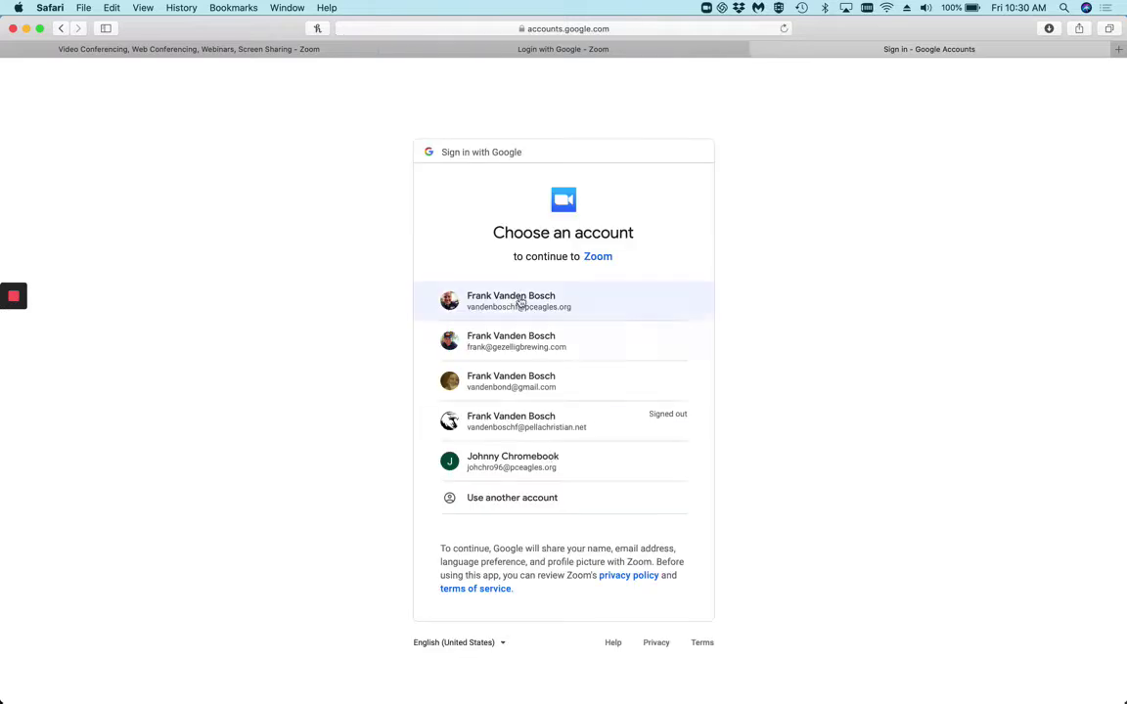
{"action": "left_click", "coordinate": [518, 299]}
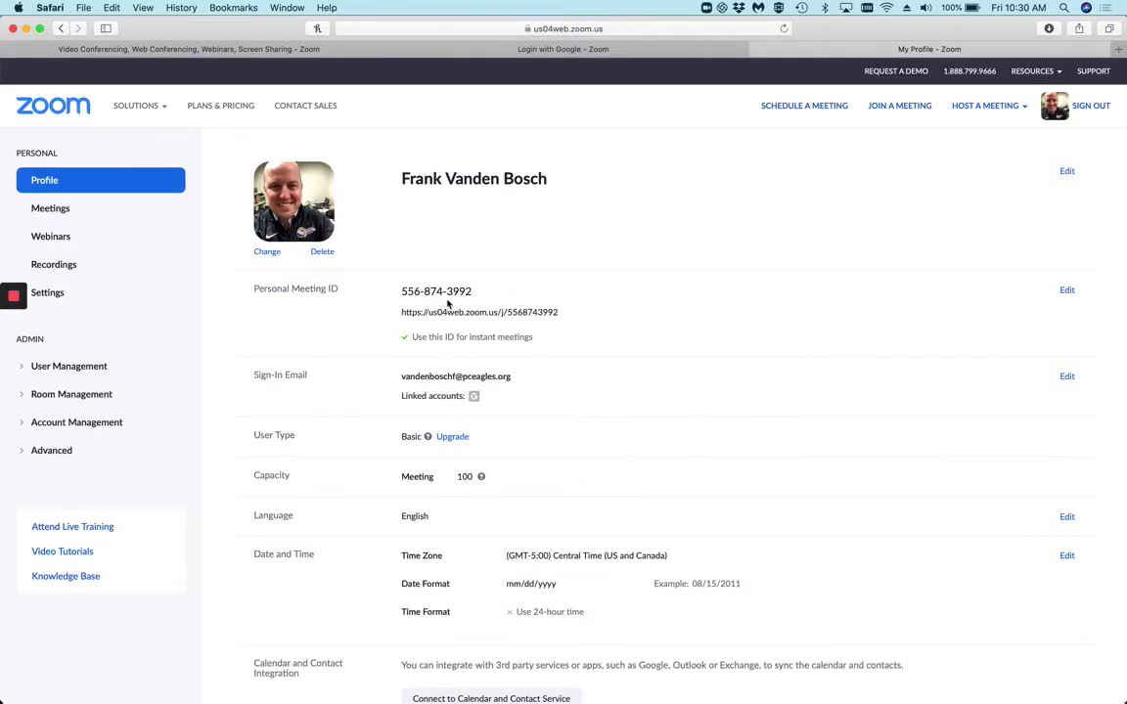
Highlight the personal meeting link under Personal Meeting ID on the profile page
{"action": "left_click_drag", "start_coordinate": [563, 316], "coordinate": [395, 315]}
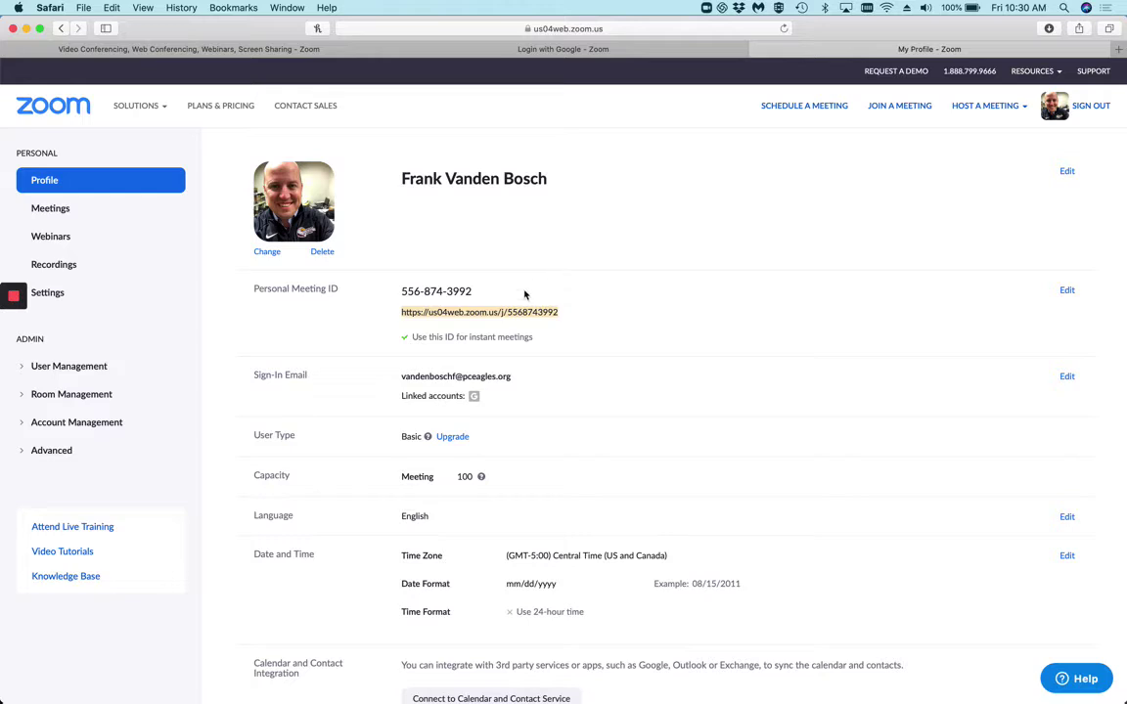
{"action": "left_click", "coordinate": [555, 311]}
{"action": "left_click_drag", "start_coordinate": [563, 313], "coordinate": [389, 312]}
Open the web portal's meeting settings and highlight "Use Personal Meeting ID (PMI) when starting an instant meeting"
{"action": "left_click", "coordinate": [56, 294]}
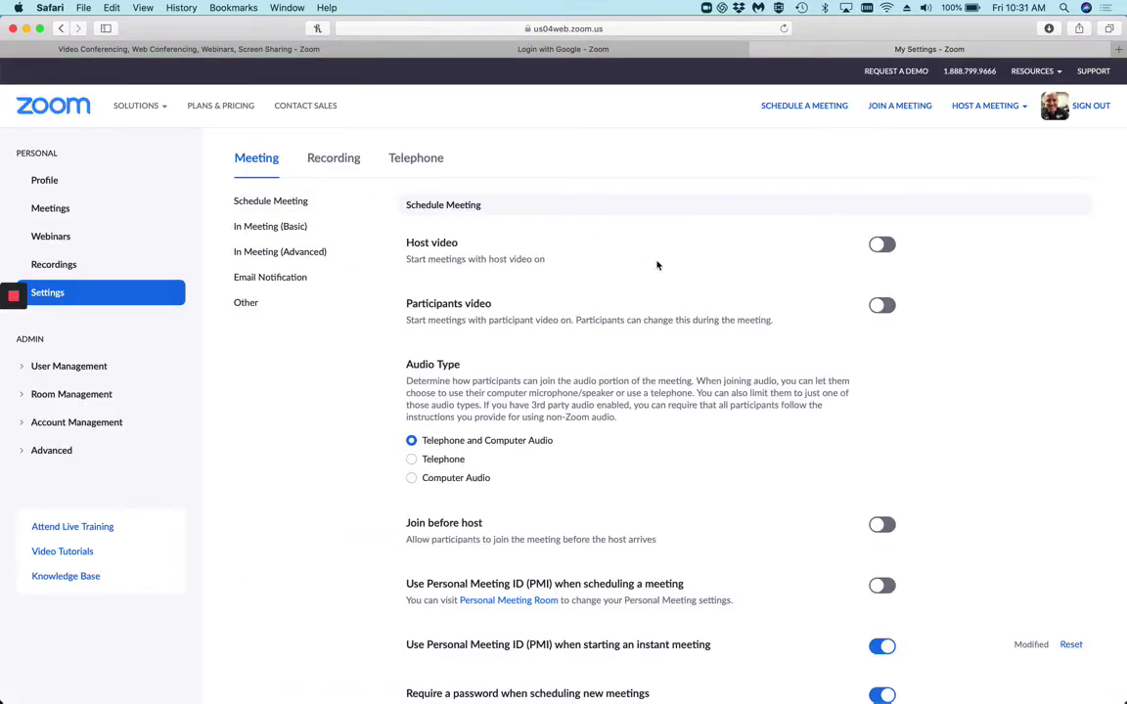
{"action": "scroll", "coordinate": [658, 265], "scroll_direction": "down", "scroll_amount": 5}
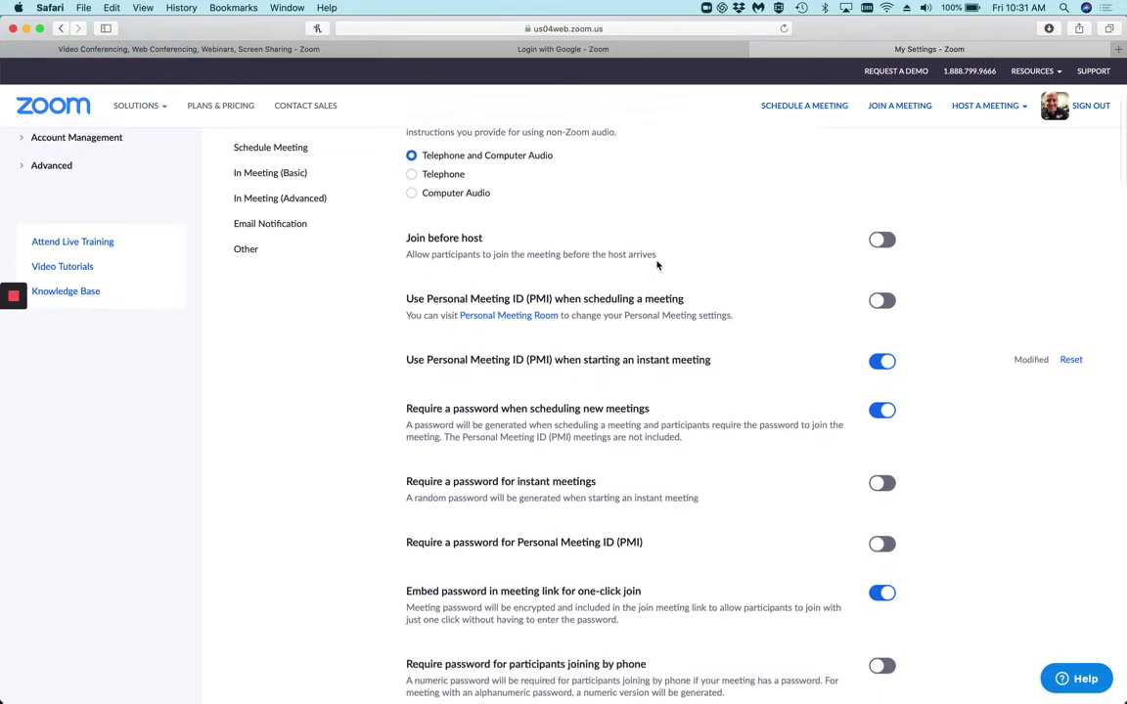
{"action": "left_click_drag", "start_coordinate": [408, 347], "coordinate": [466, 343]}
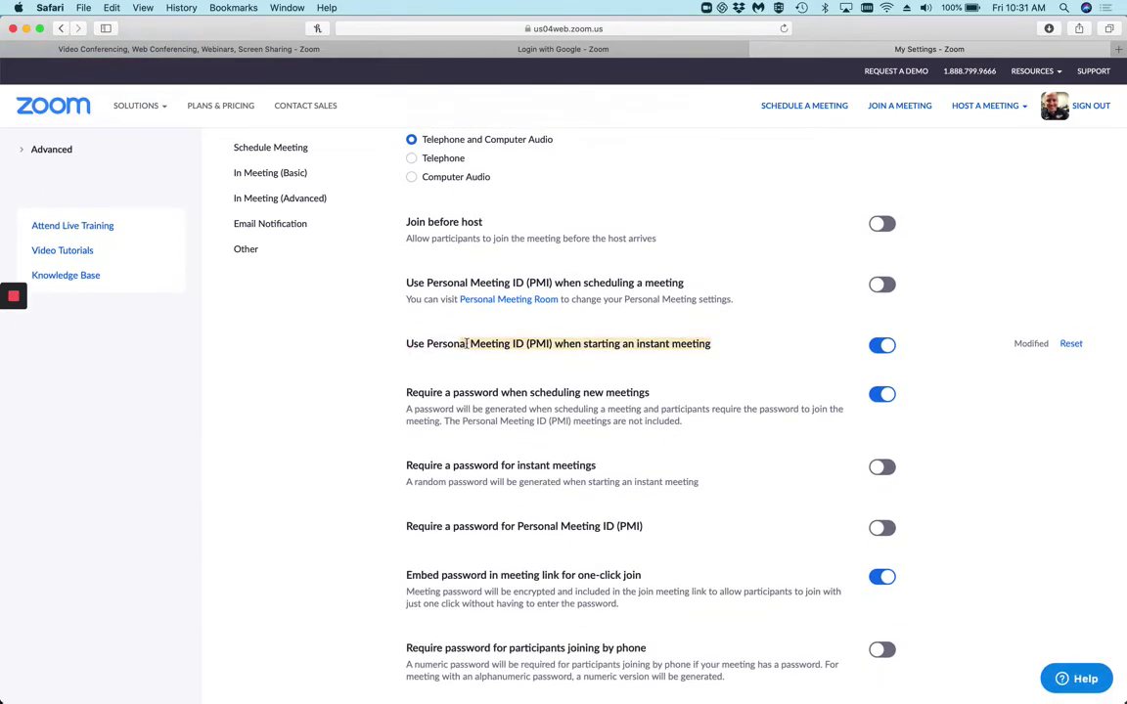
{"action": "left_click", "coordinate": [402, 344]}
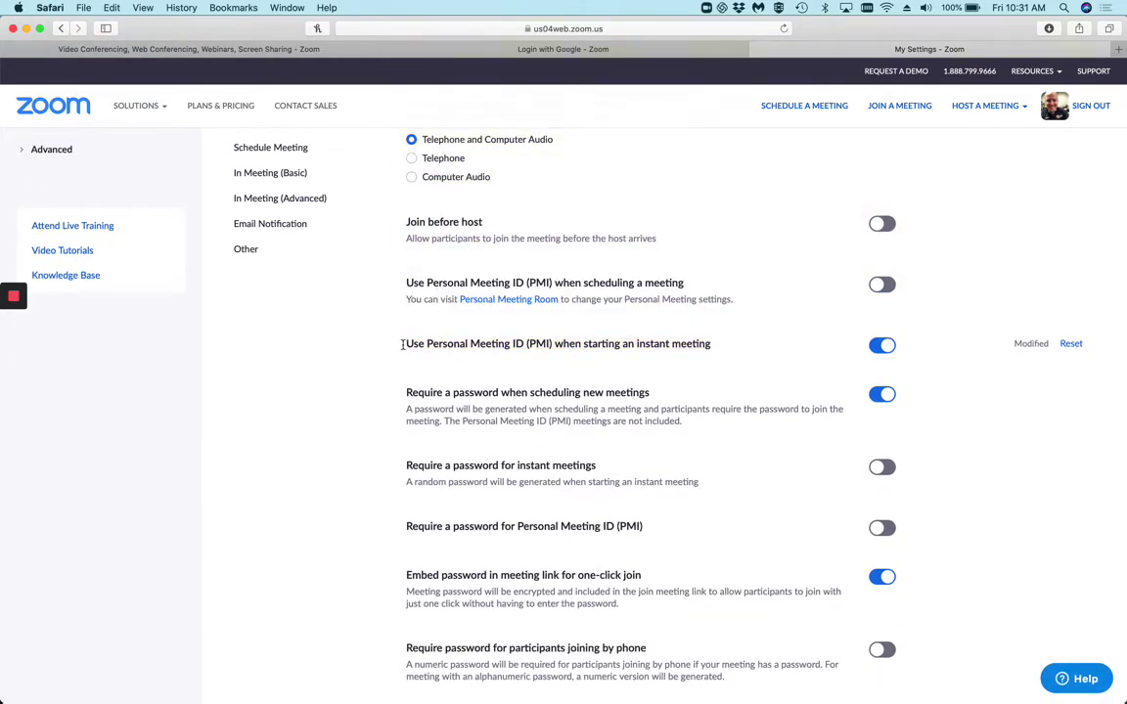
{"action": "triple_click", "coordinate": [407, 343]}
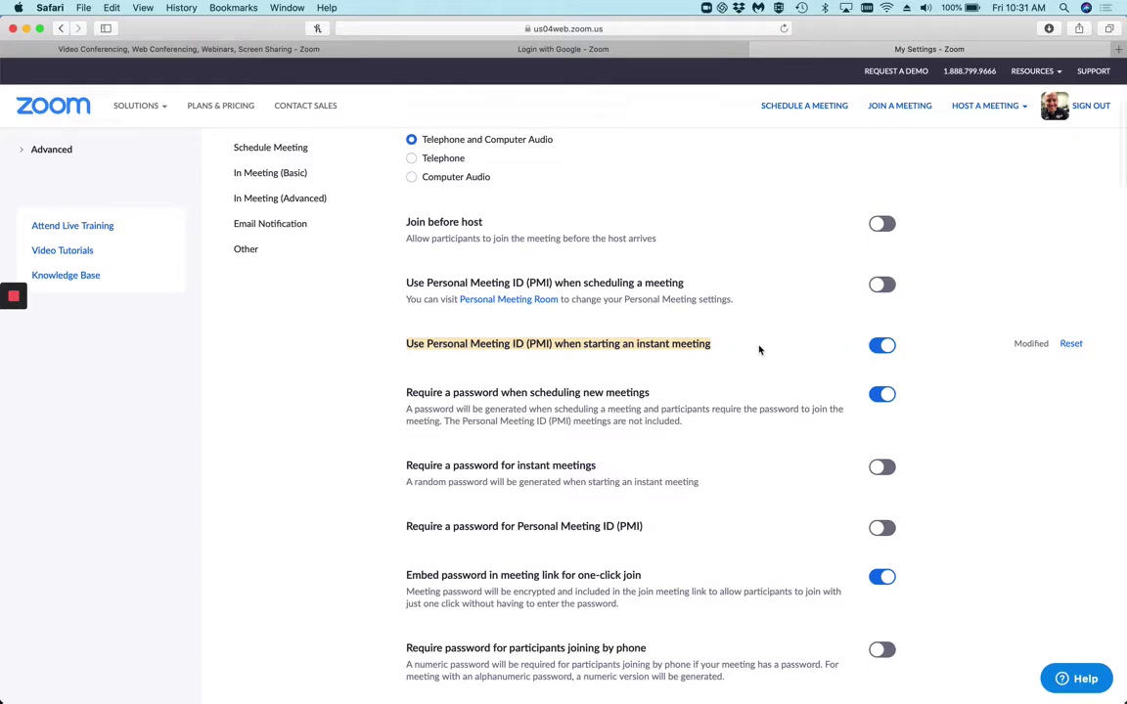
Switch back to the Zoom client and check the New Meeting options for the Personal Meeting ID setting
{"action": "key", "text": "super+Tab"}
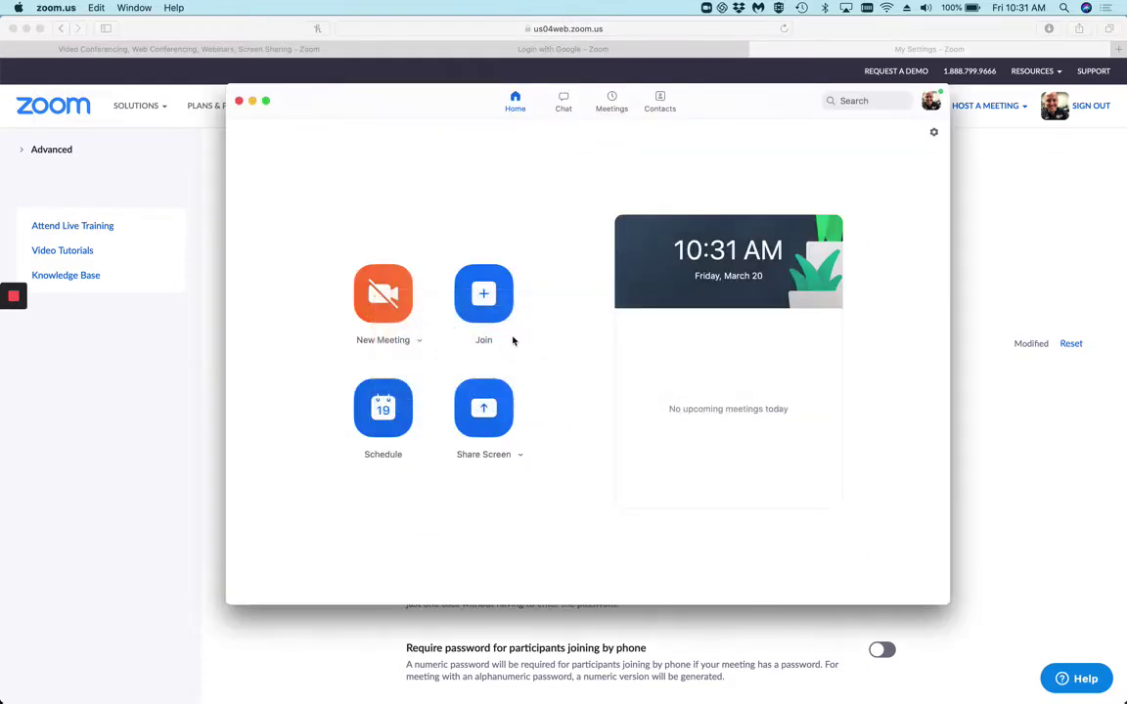
{"action": "left_click", "coordinate": [419, 340]}
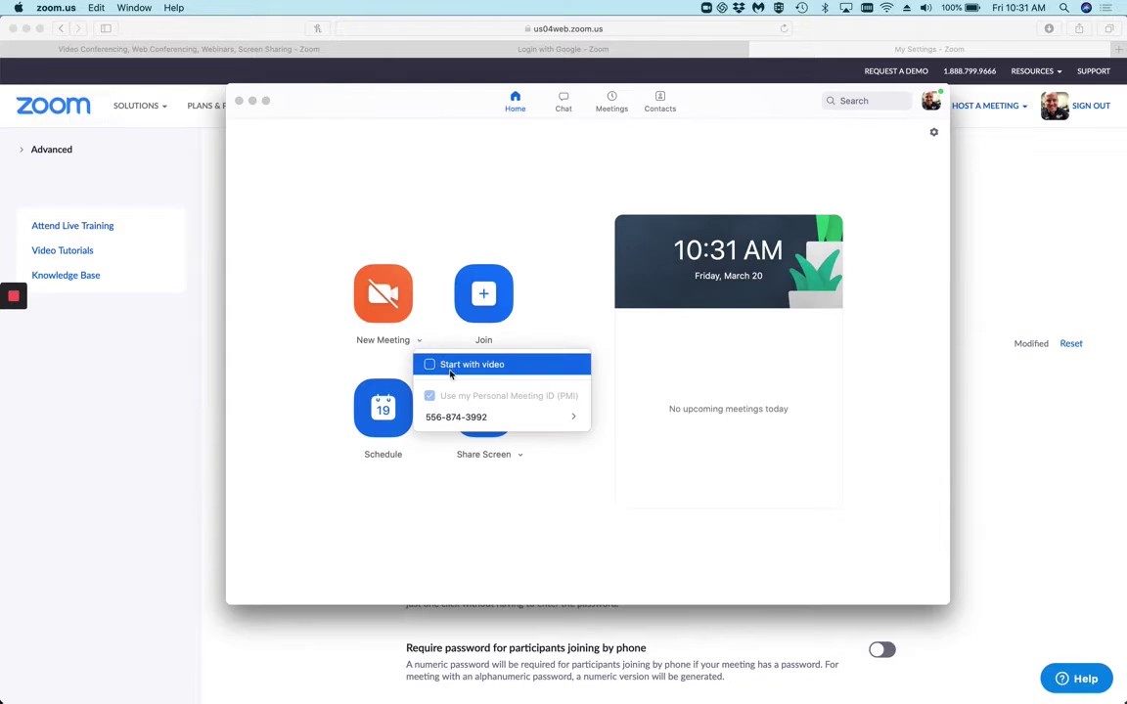
{"action": "mouse_move", "coordinate": [451, 420]}
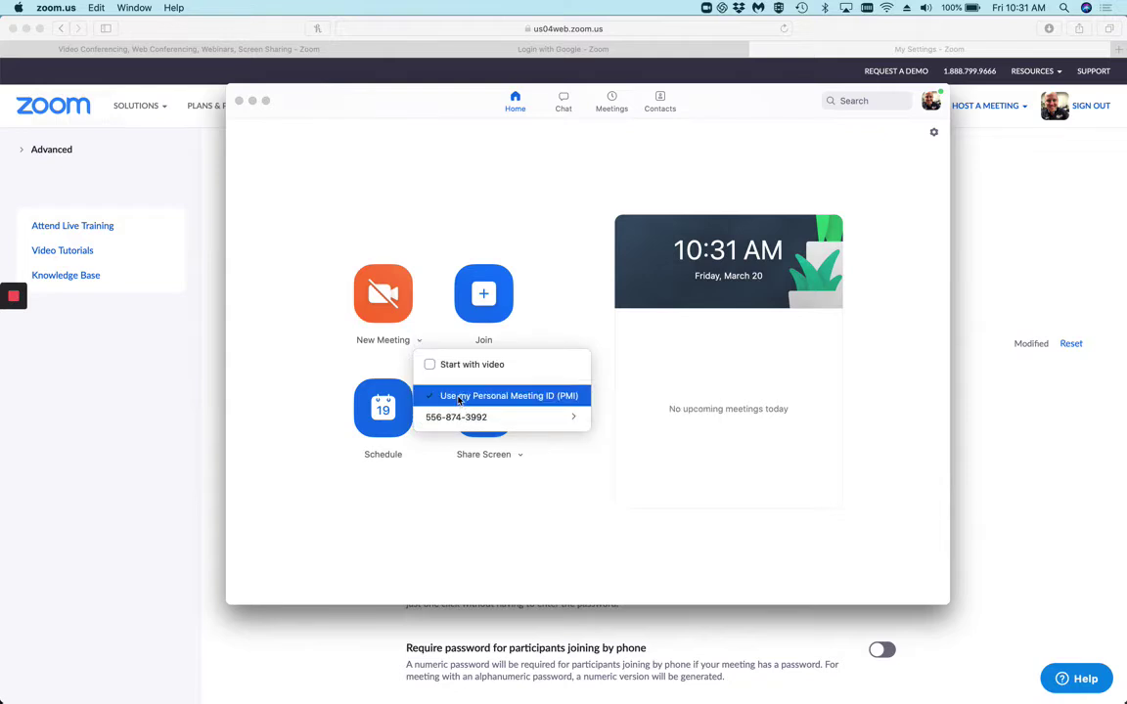
{"action": "left_click", "coordinate": [348, 194]}
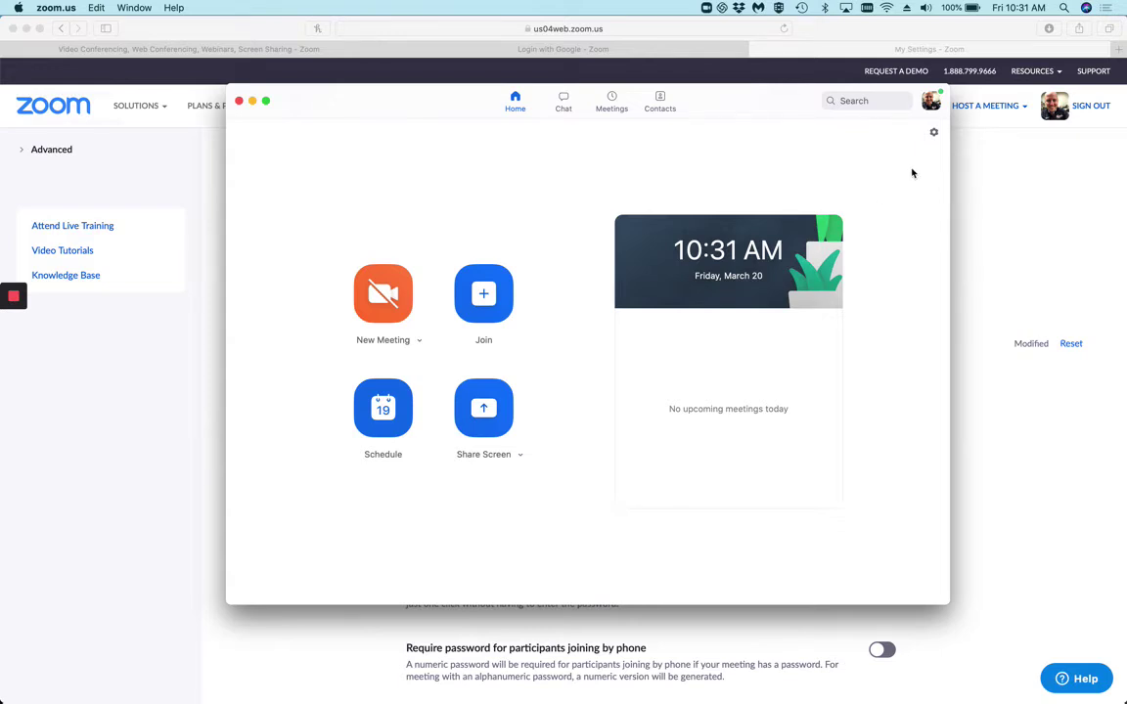
Switch back to Safari and review the Schedule Meeting, In Meeting (Basic) and In Meeting (Advanced) settings in the Zoom web portal
{"action": "left_click", "coordinate": [981, 195]}
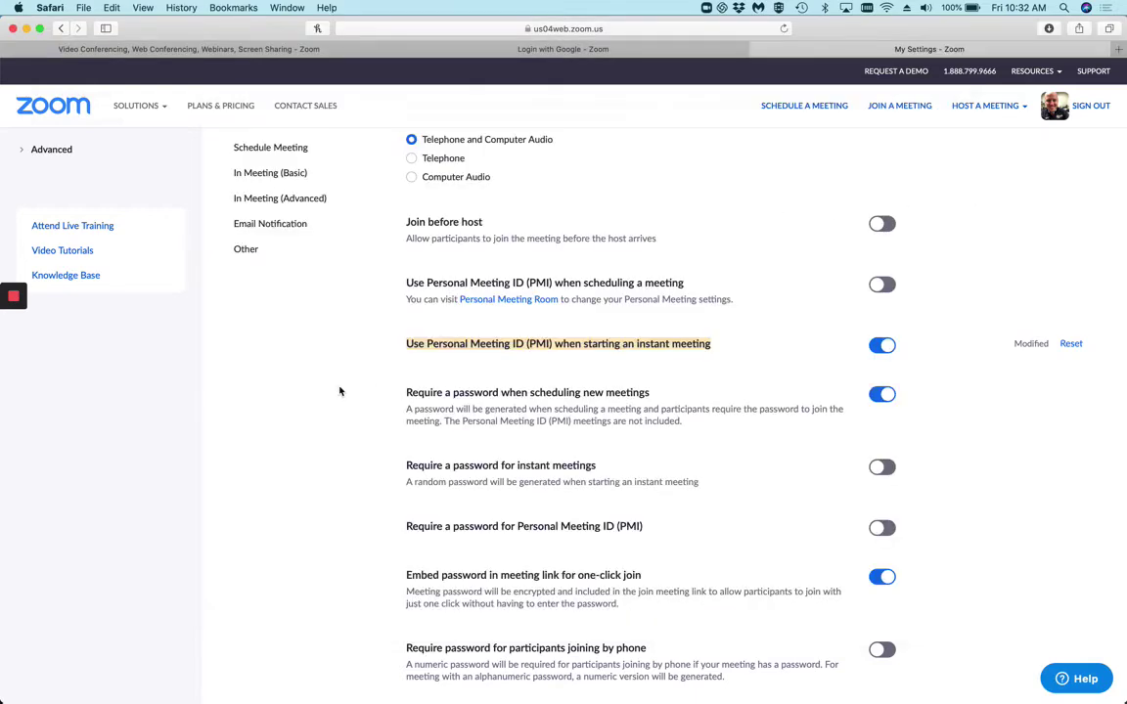
{"action": "scroll", "coordinate": [340, 391], "scroll_direction": "up", "scroll_amount": 6}
{"action": "scroll", "coordinate": [627, 345], "scroll_direction": "down", "scroll_amount": 6}
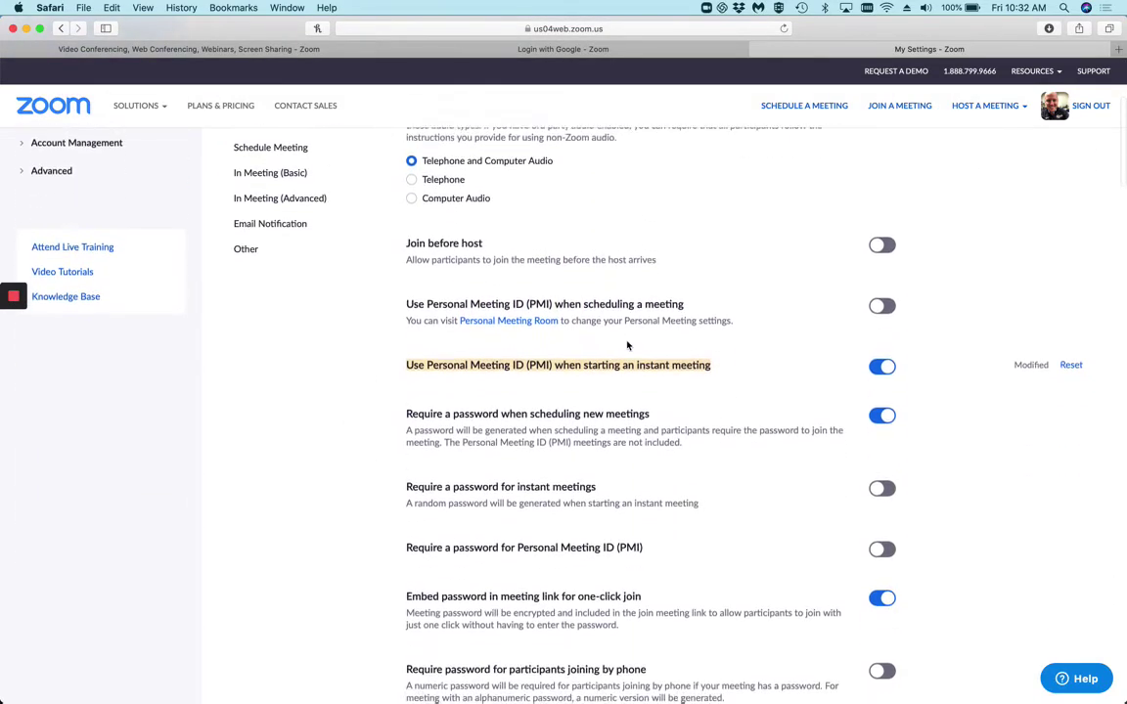
{"action": "scroll", "coordinate": [627, 346], "scroll_direction": "down", "scroll_amount": 5}
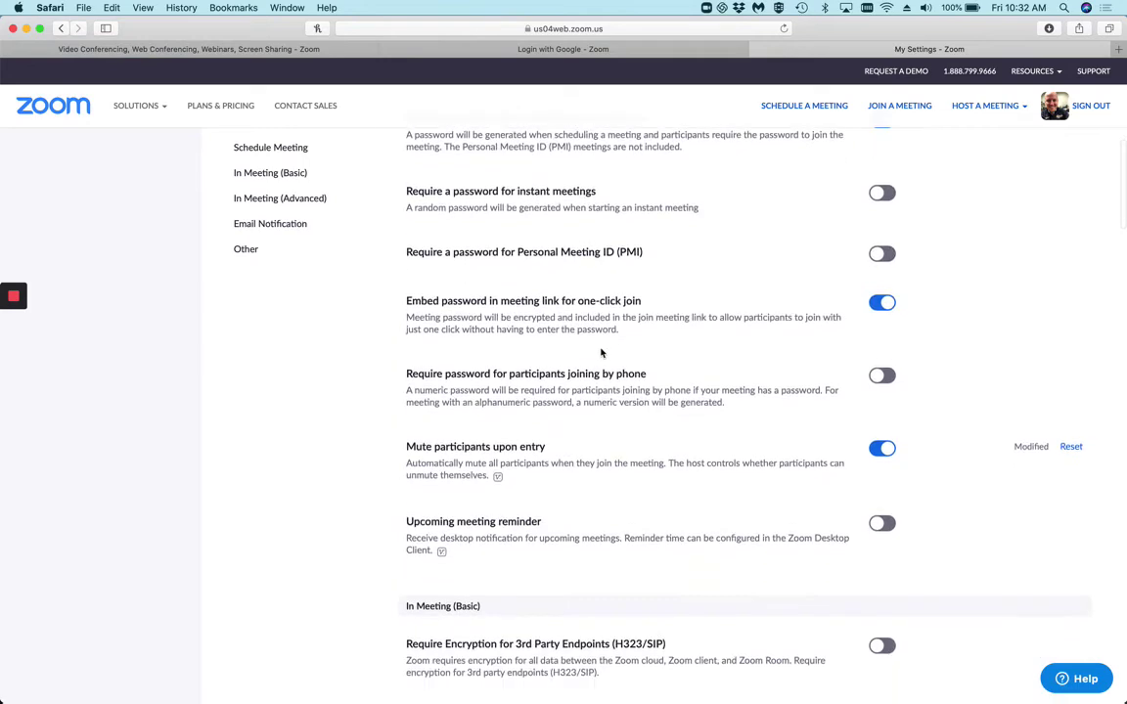
{"action": "scroll", "coordinate": [601, 353], "scroll_direction": "down", "scroll_amount": 3}
{"action": "scroll", "coordinate": [601, 353], "scroll_direction": "down", "scroll_amount": 10}
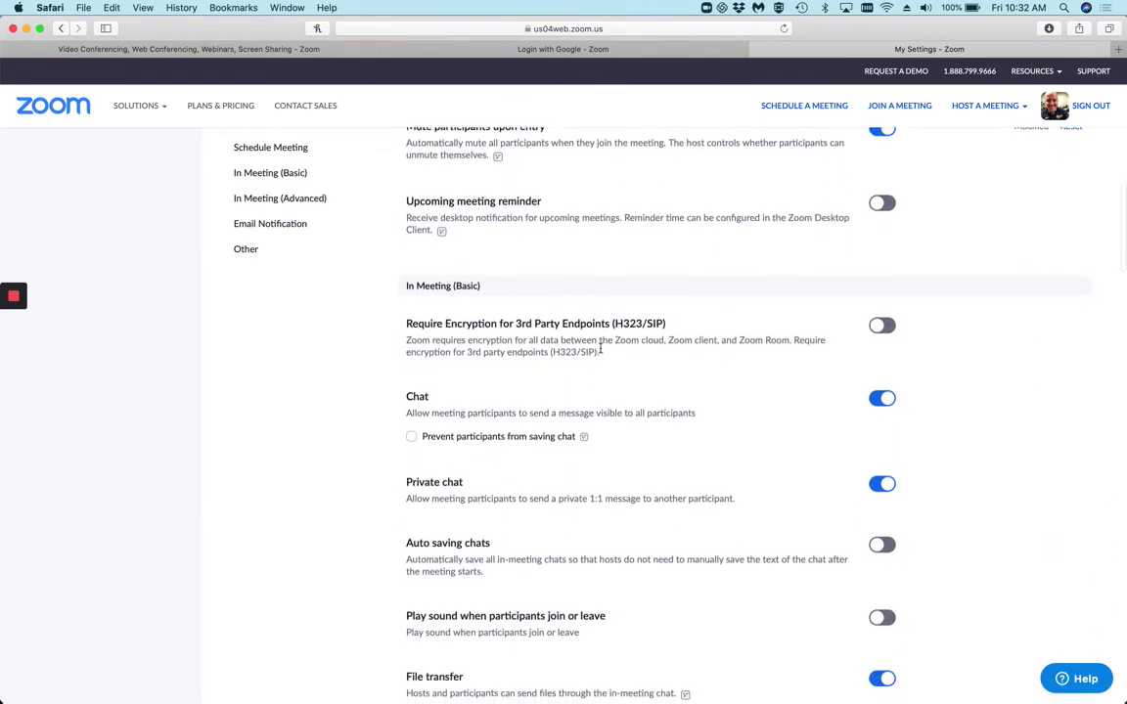
{"action": "scroll", "coordinate": [601, 353], "scroll_direction": "down", "scroll_amount": 2}
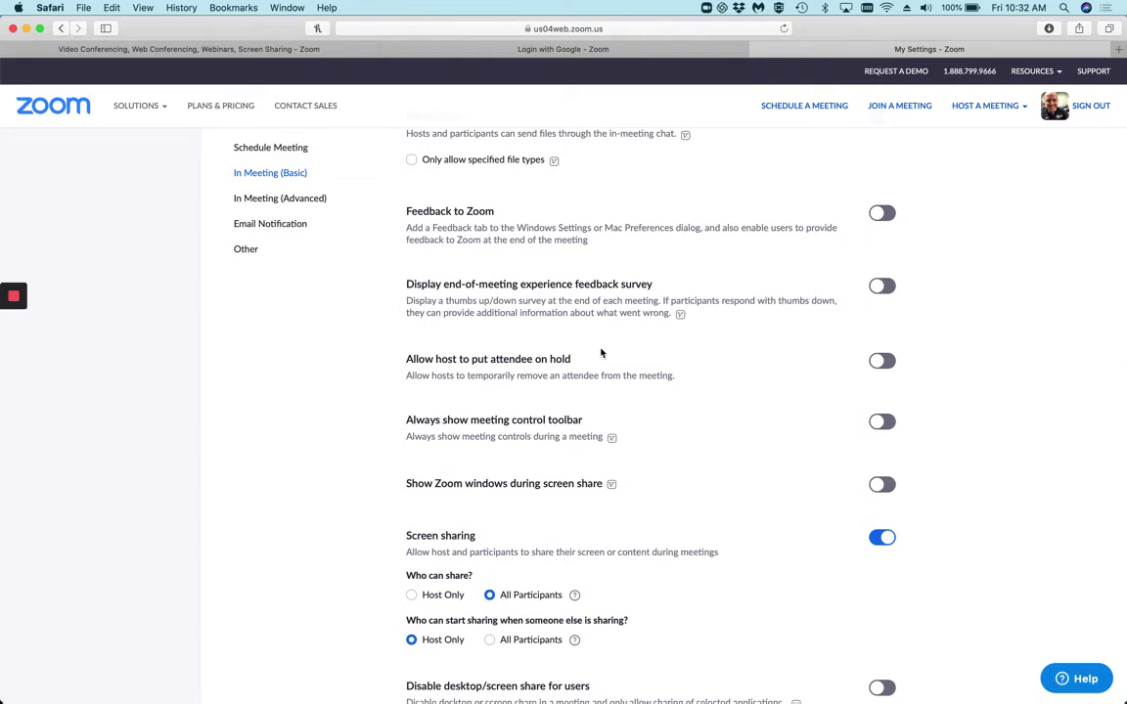
{"action": "scroll", "coordinate": [602, 353], "scroll_direction": "down", "scroll_amount": 8}
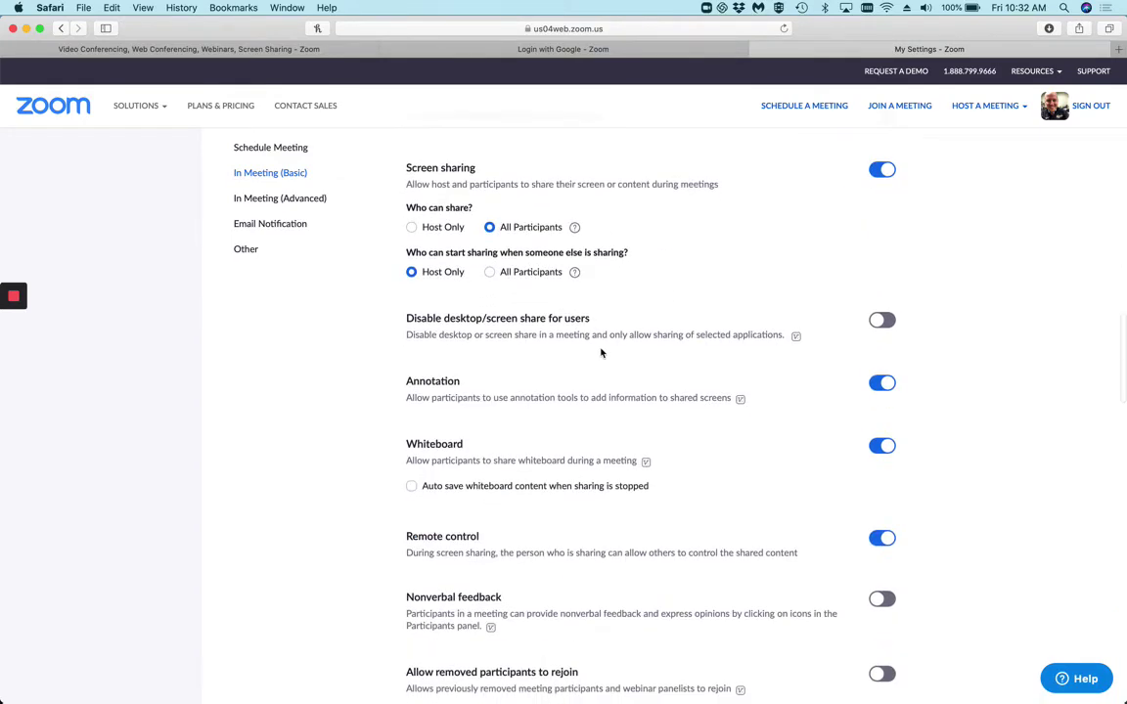
{"action": "scroll", "coordinate": [602, 353], "scroll_direction": "down", "scroll_amount": 7}
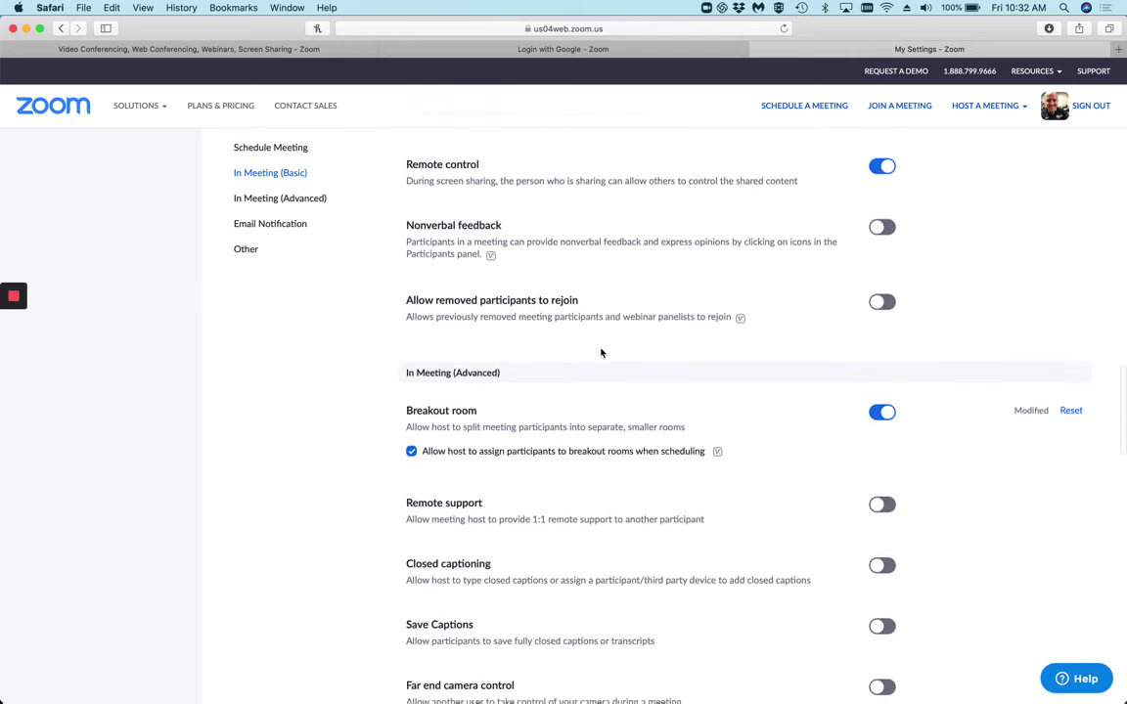
{"action": "scroll", "coordinate": [601, 353], "scroll_direction": "down", "scroll_amount": 10}
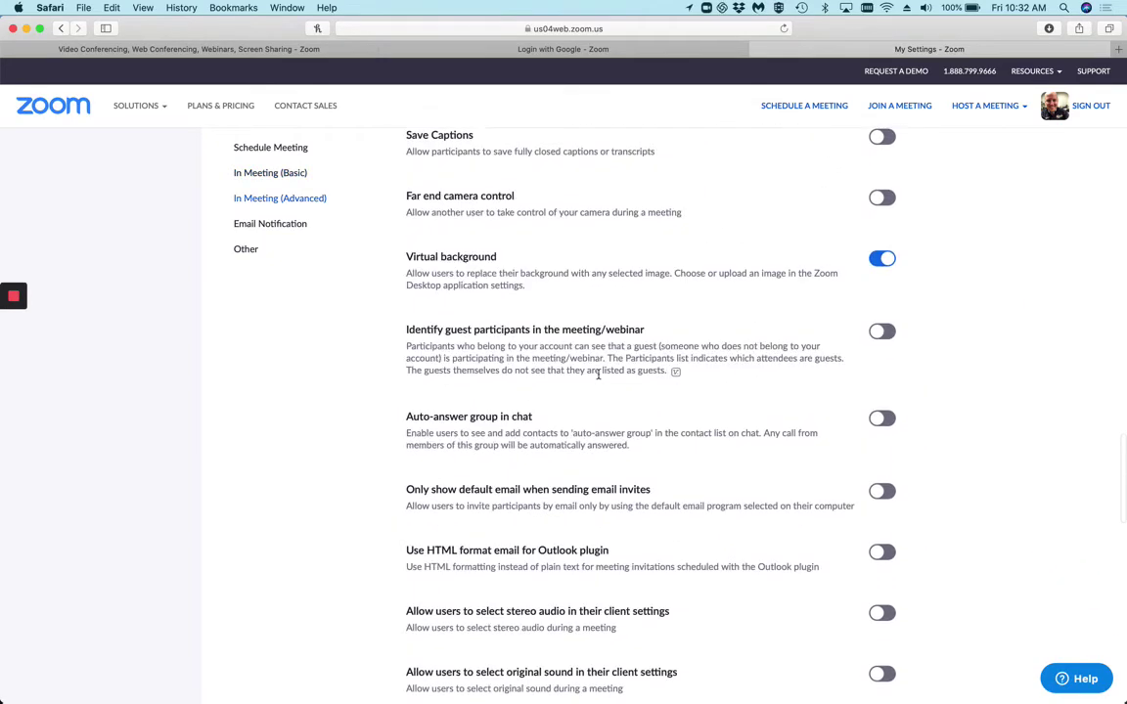
Search the settings page for "mute" and examine the "Mute participants upon entry" setting
{"action": "key", "text": "super+f"}
{"action": "type", "text": "mute"}
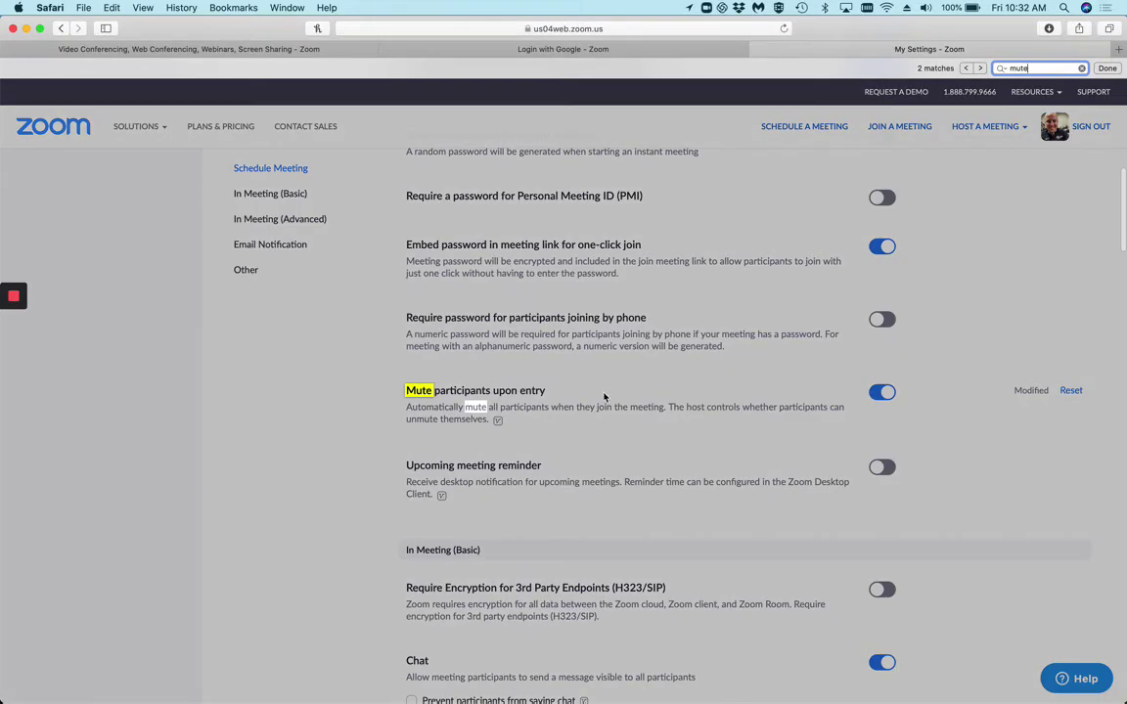
{"action": "left_click", "coordinate": [603, 396]}
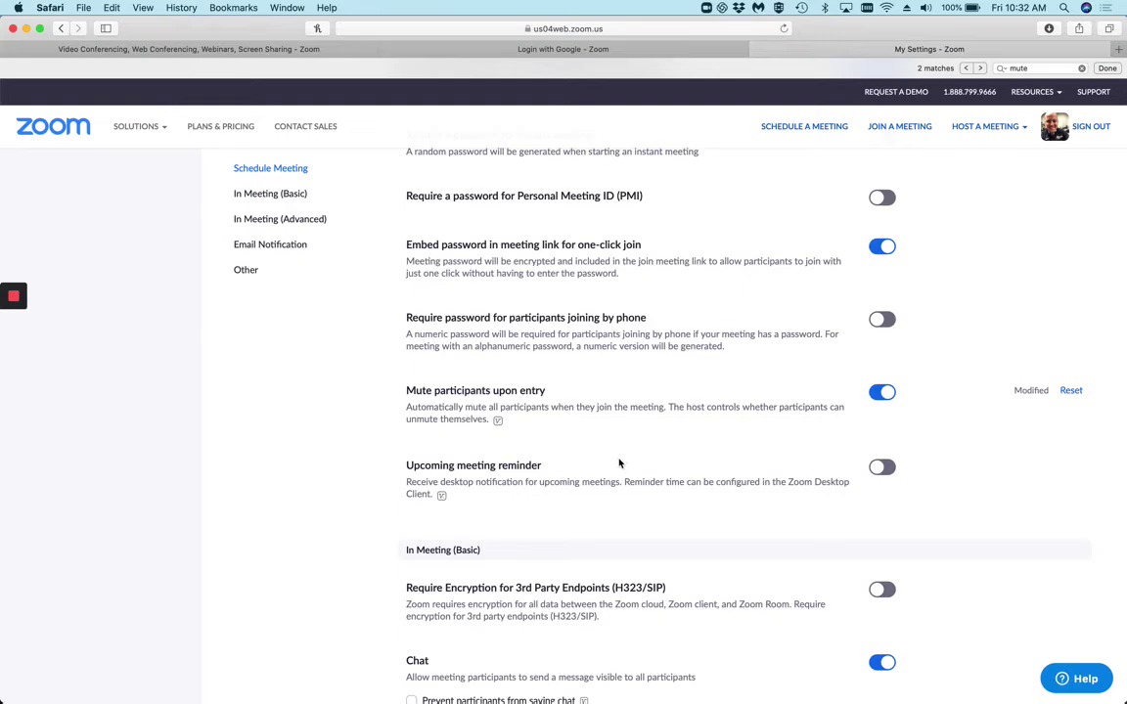
{"action": "scroll", "coordinate": [619, 464], "scroll_direction": "up", "scroll_amount": 10}
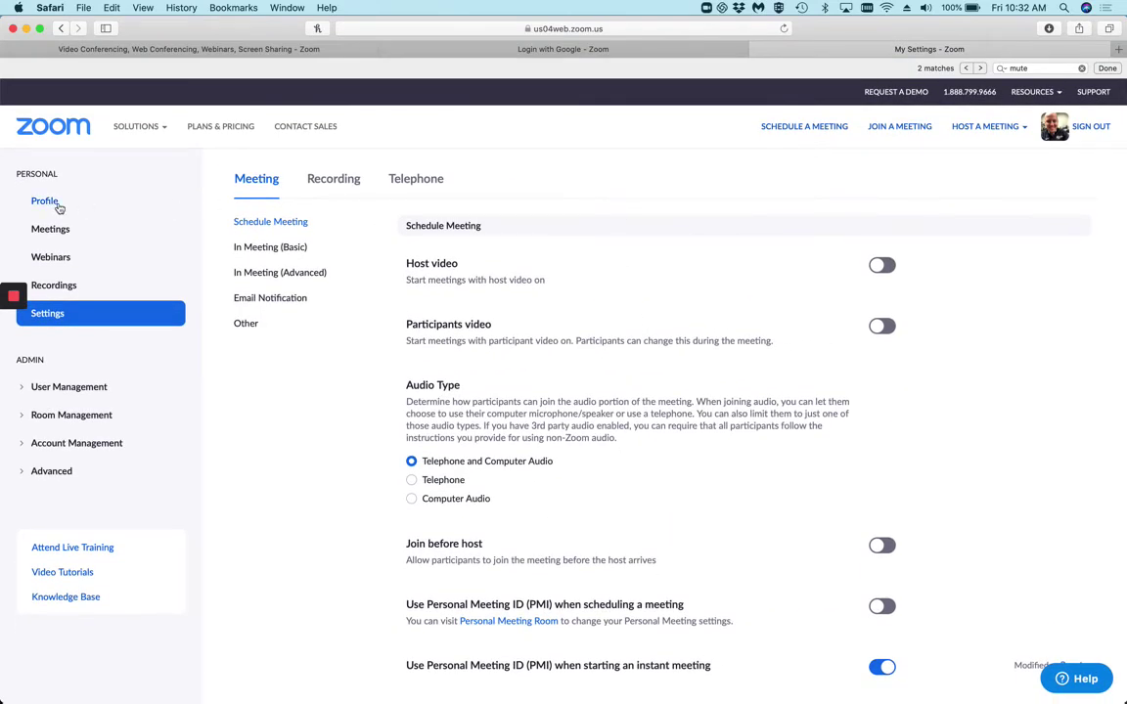
Switch to the Zoom client, start a new instant meeting and join it with computer audio
{"action": "key", "text": "super+Tab"}
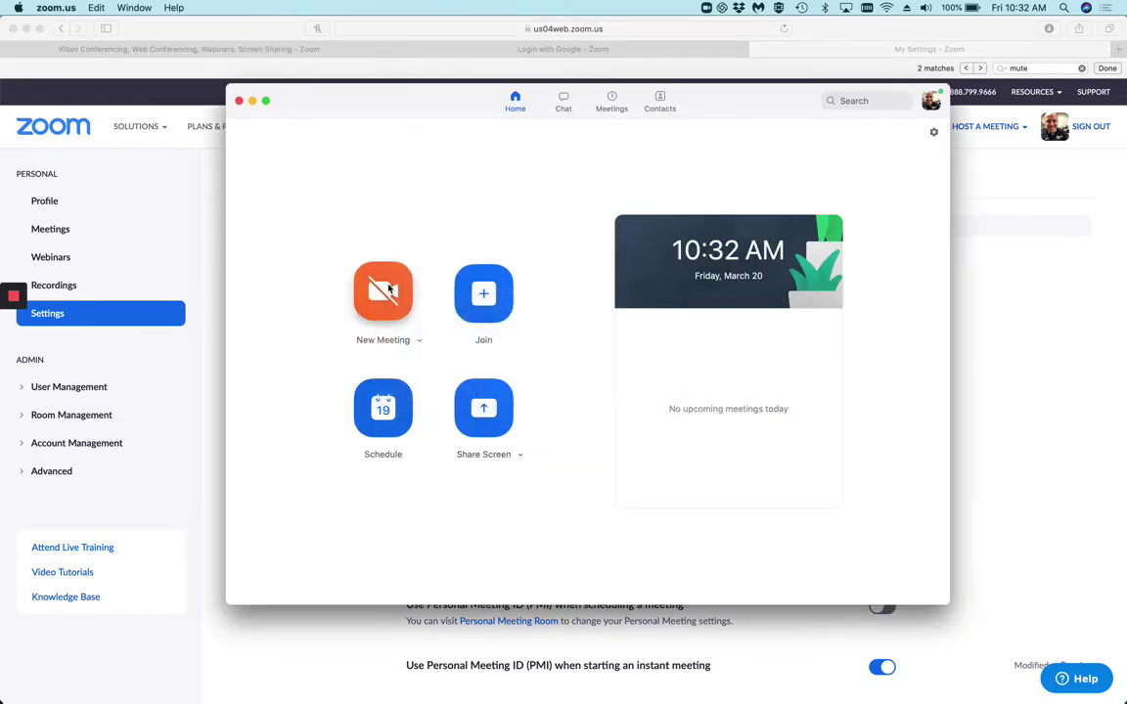
{"action": "left_click", "coordinate": [385, 291]}
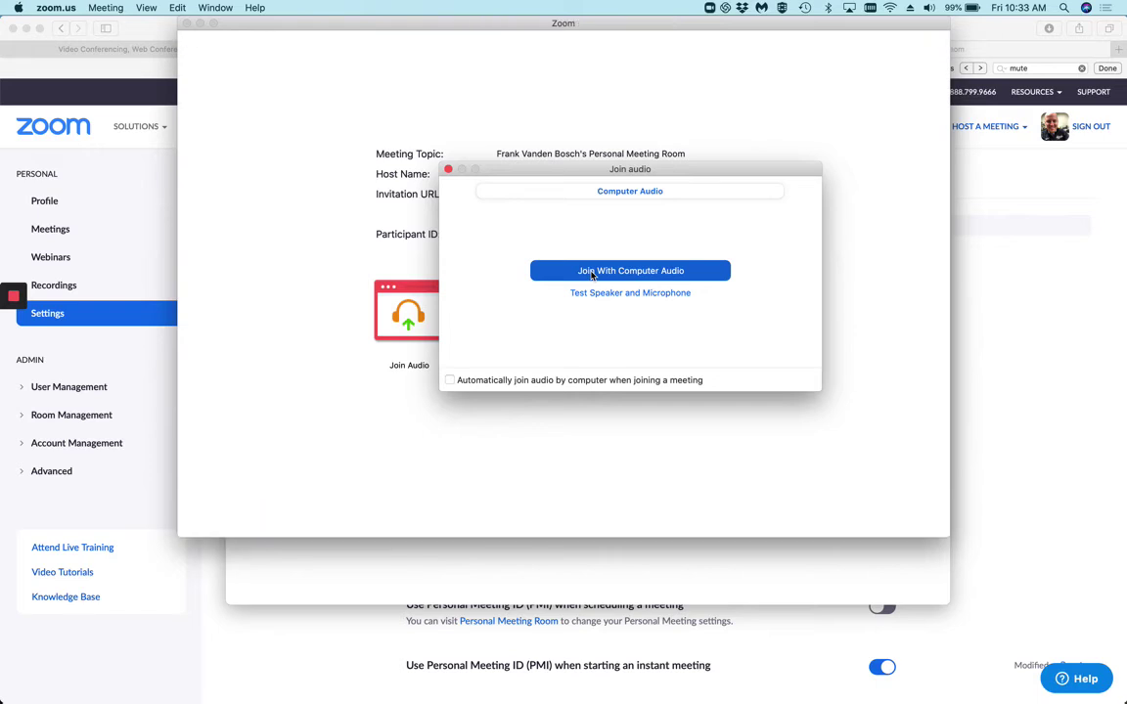
{"action": "left_click", "coordinate": [591, 271]}
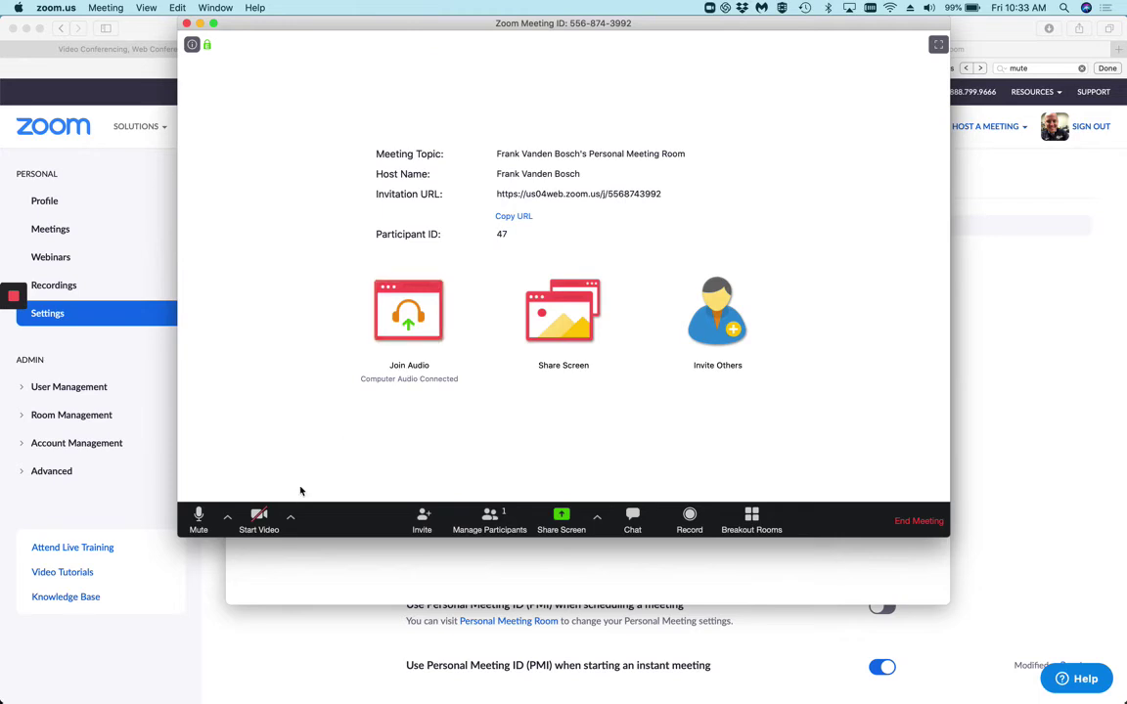
{"action": "left_click", "coordinate": [267, 566]}
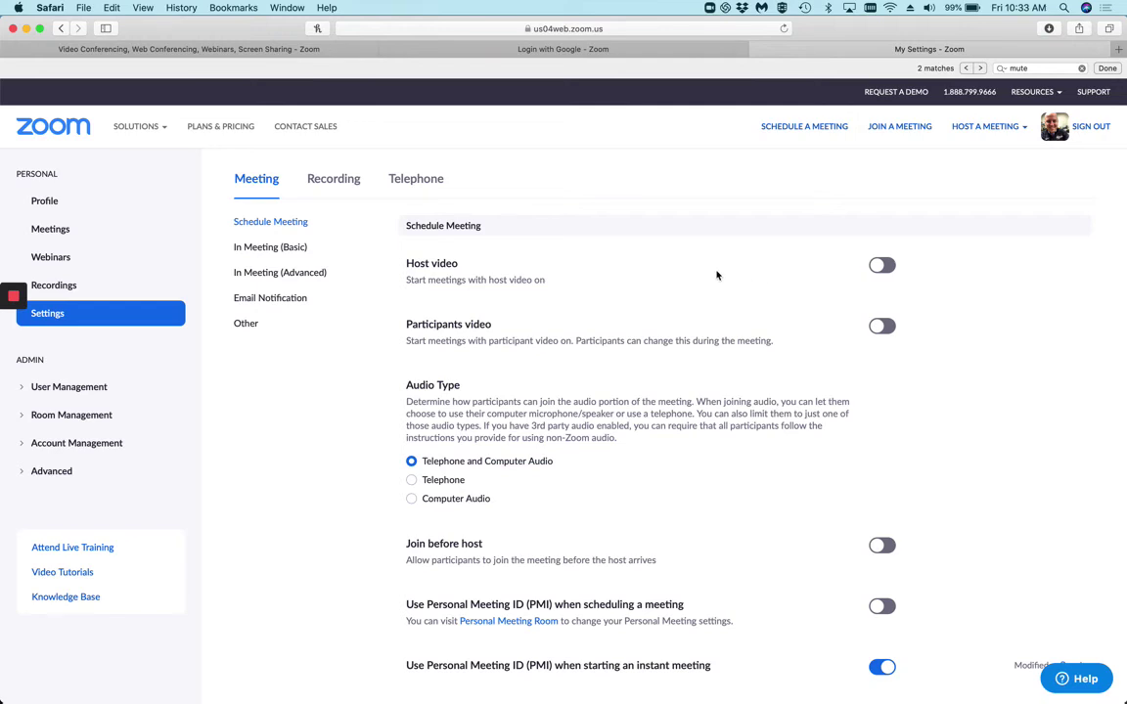
{"action": "key", "text": "super+Tab"}
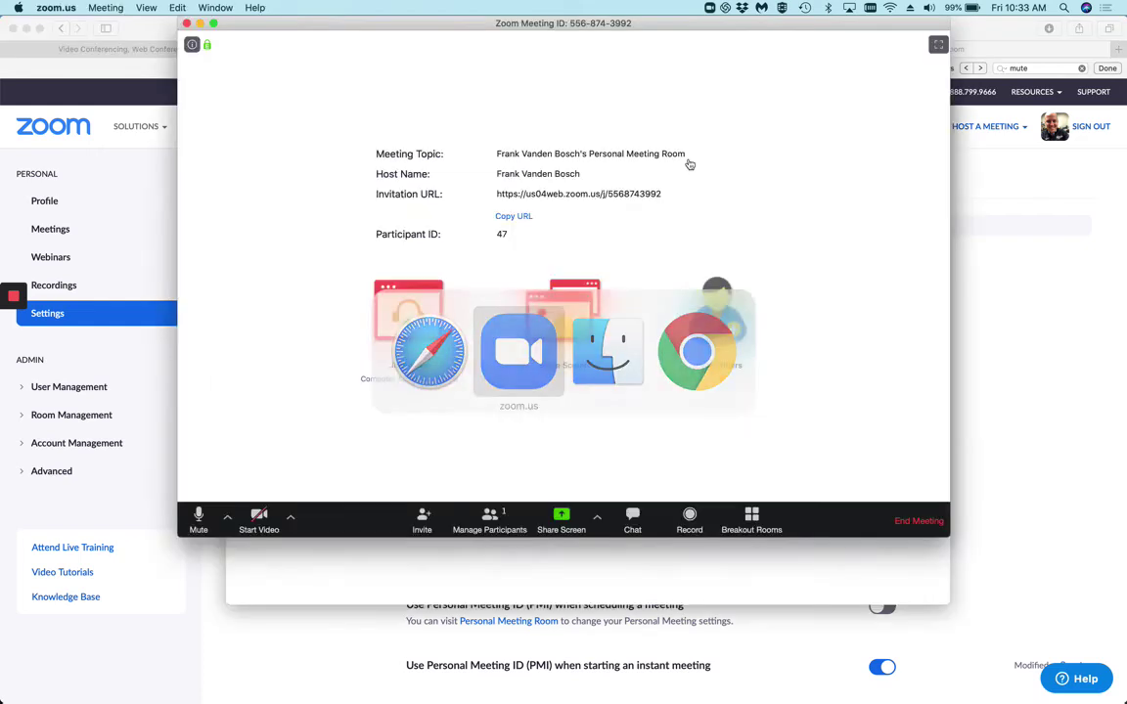
Try the meeting controls by starting and stopping the video, and muting and unmuting the microphone
{"action": "left_click", "coordinate": [258, 518]}
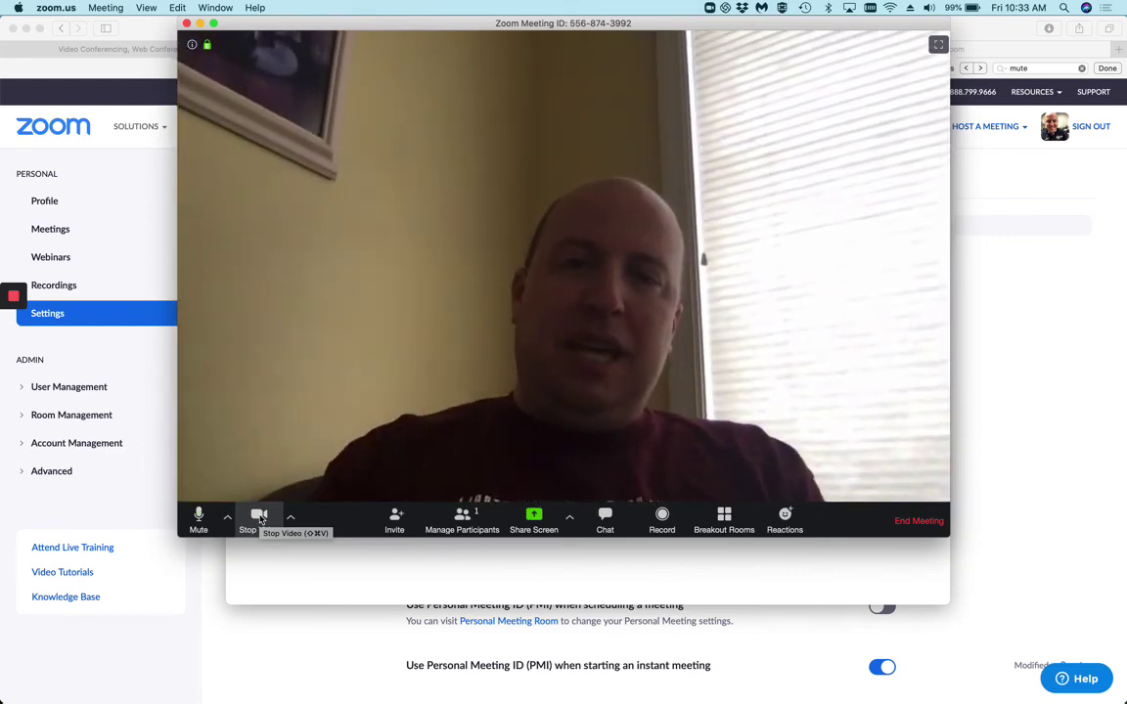
{"action": "left_click", "coordinate": [260, 518]}
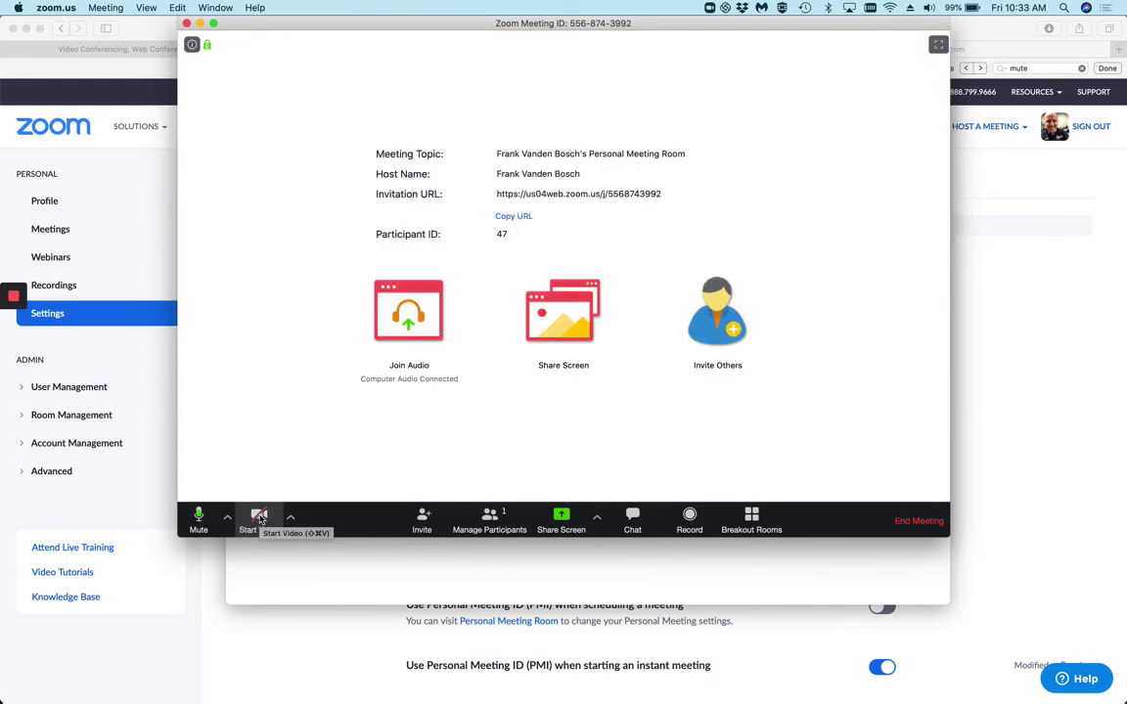
{"action": "left_click", "coordinate": [200, 520]}
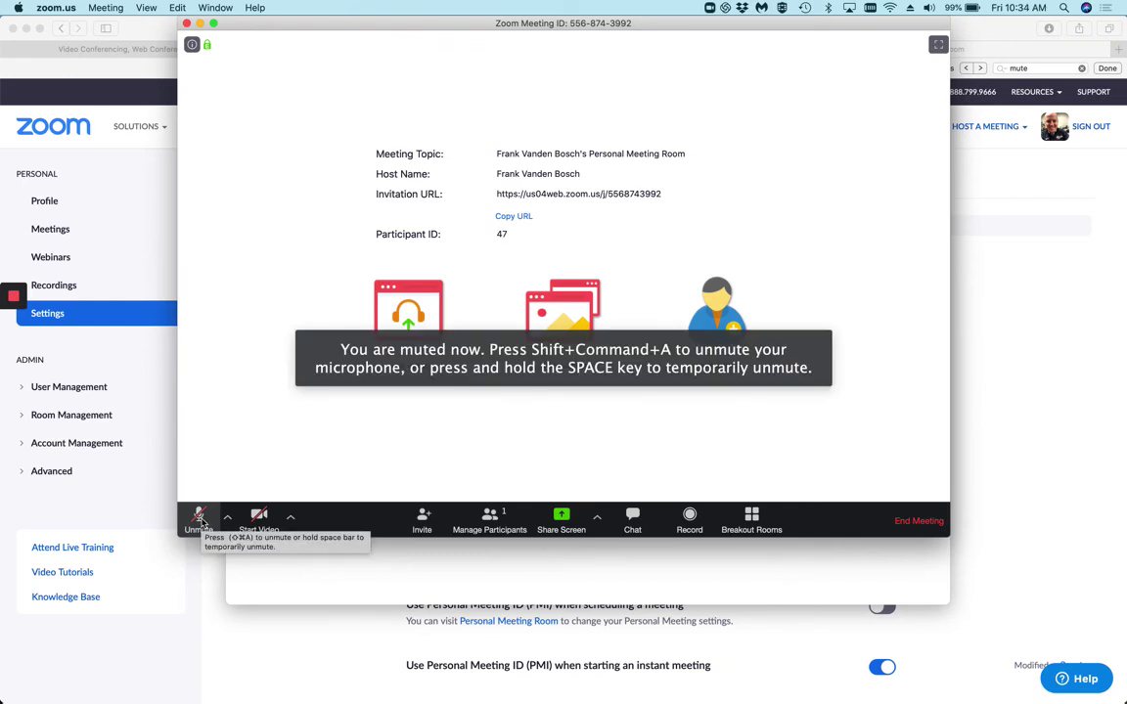
{"action": "left_click", "coordinate": [200, 520]}
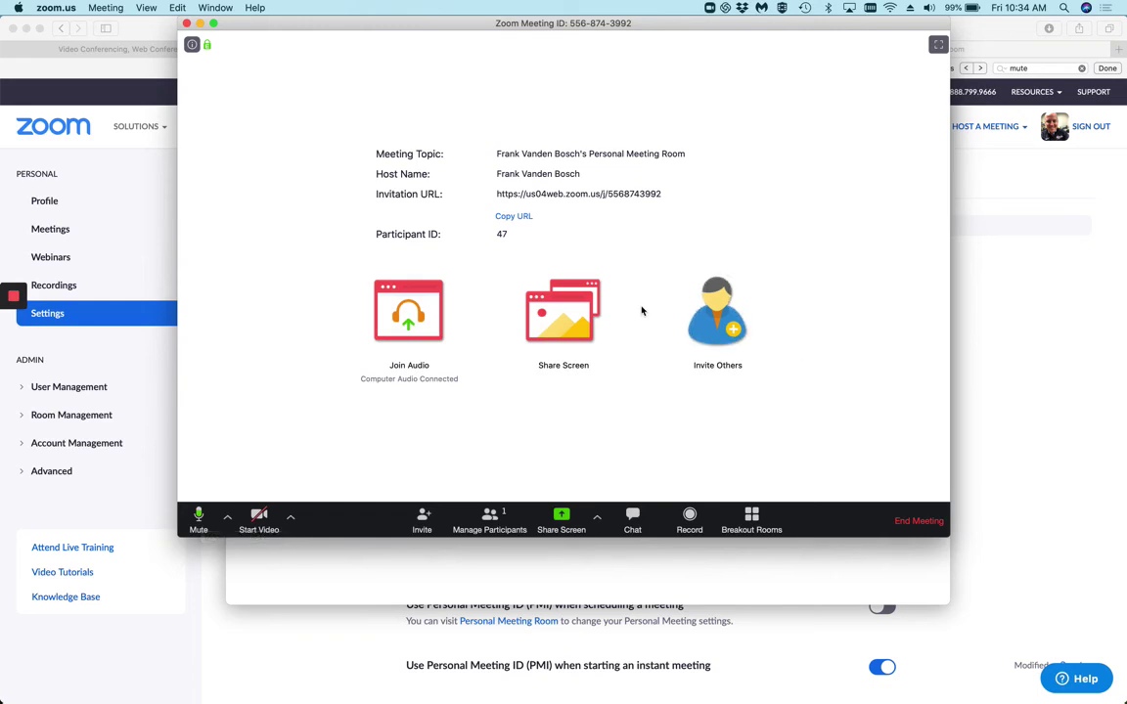
Share the Desktop 1 screen in the meeting and stop the share again
{"action": "left_click", "coordinate": [561, 518]}
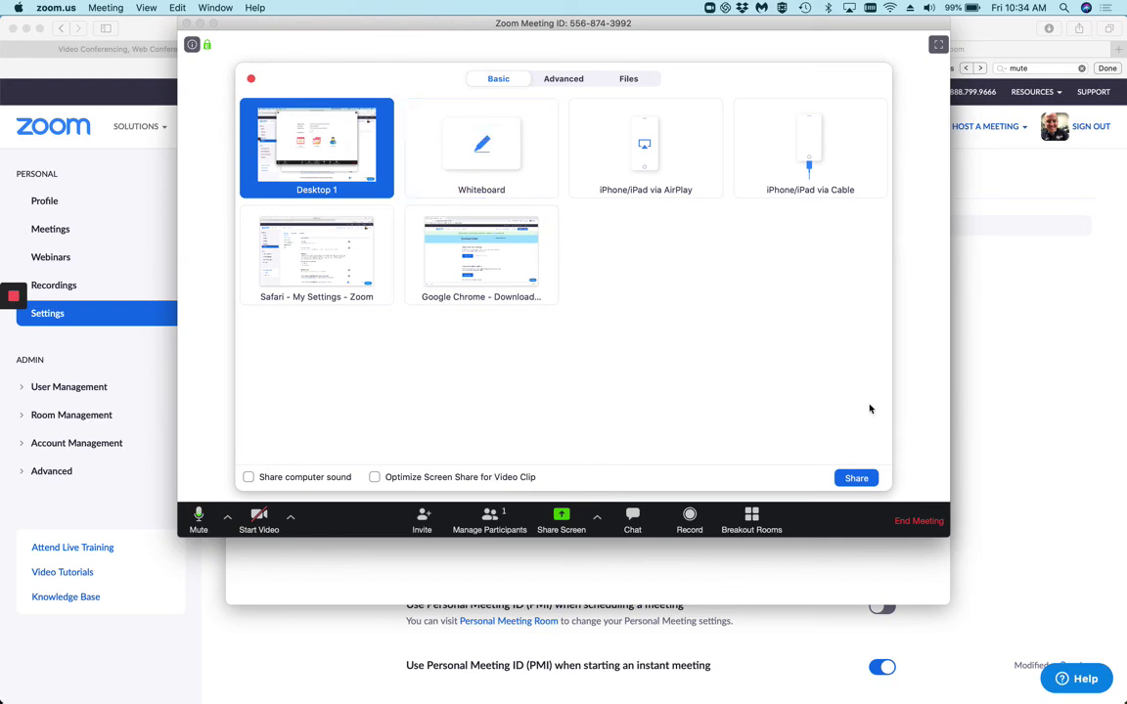
{"action": "left_click", "coordinate": [856, 478]}
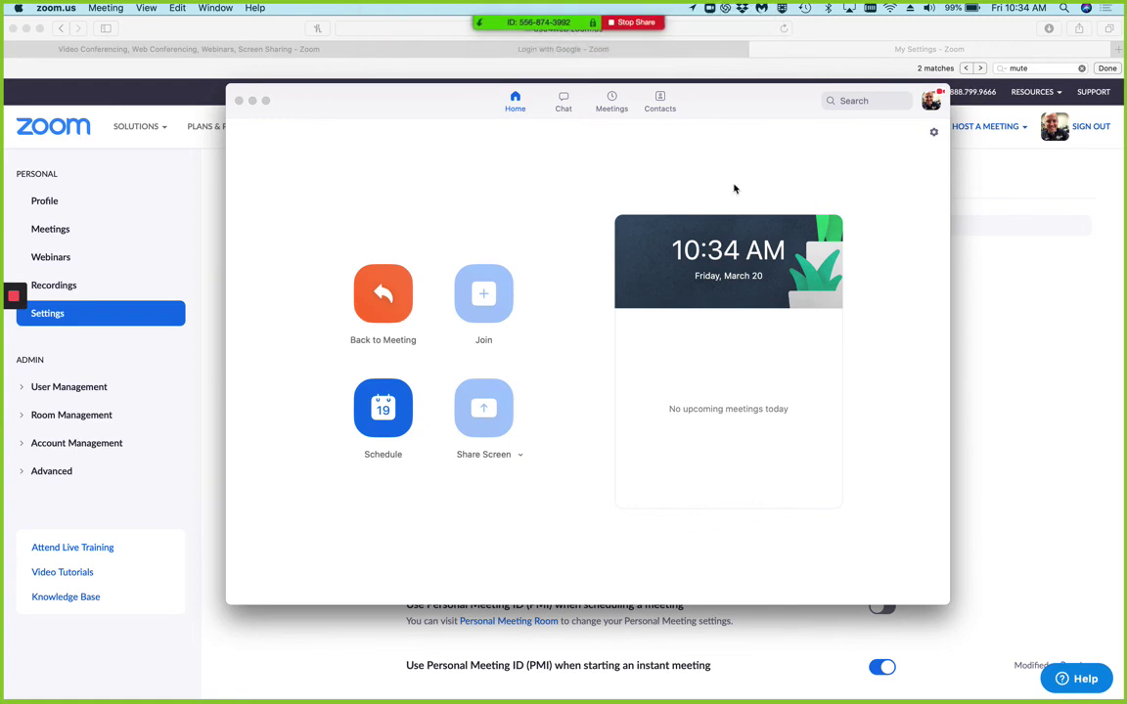
{"action": "left_click", "coordinate": [565, 23]}
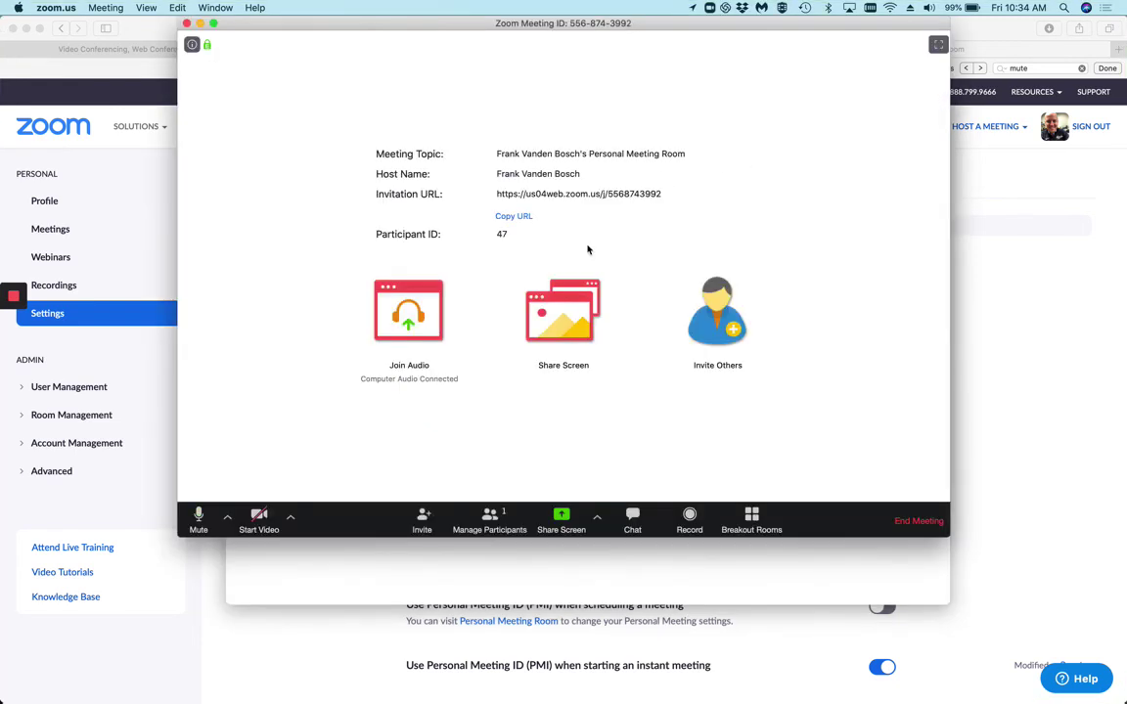
End the current meeting in the personal meeting room
{"action": "left_click", "coordinate": [914, 524]}
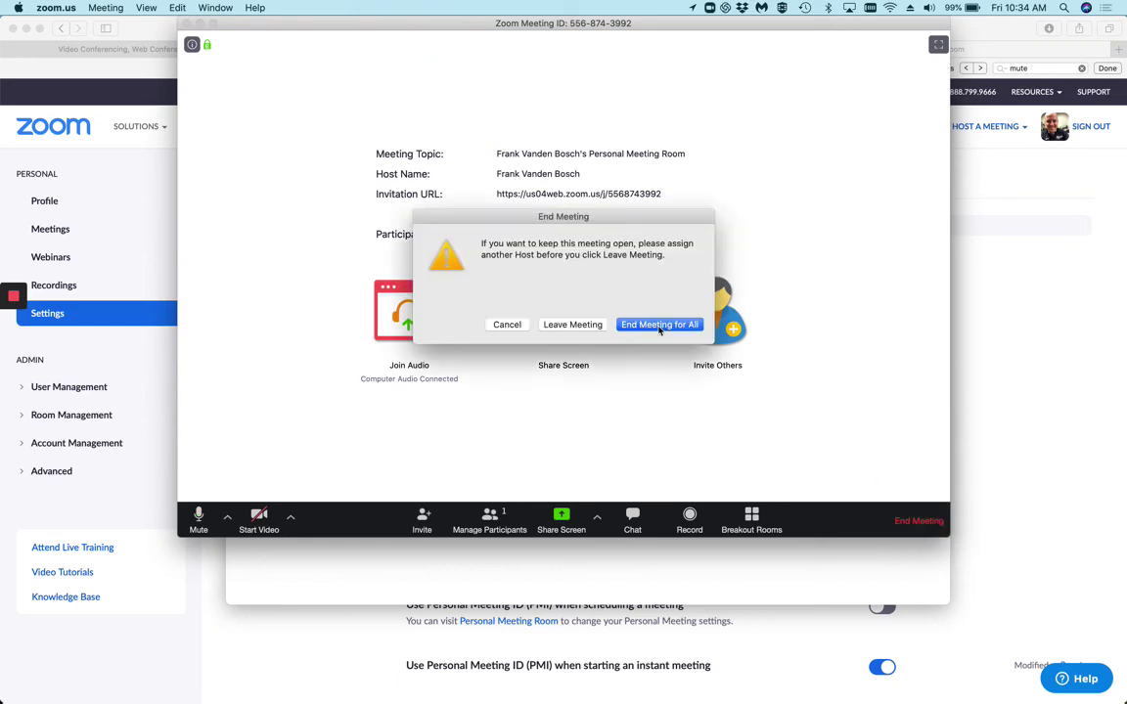